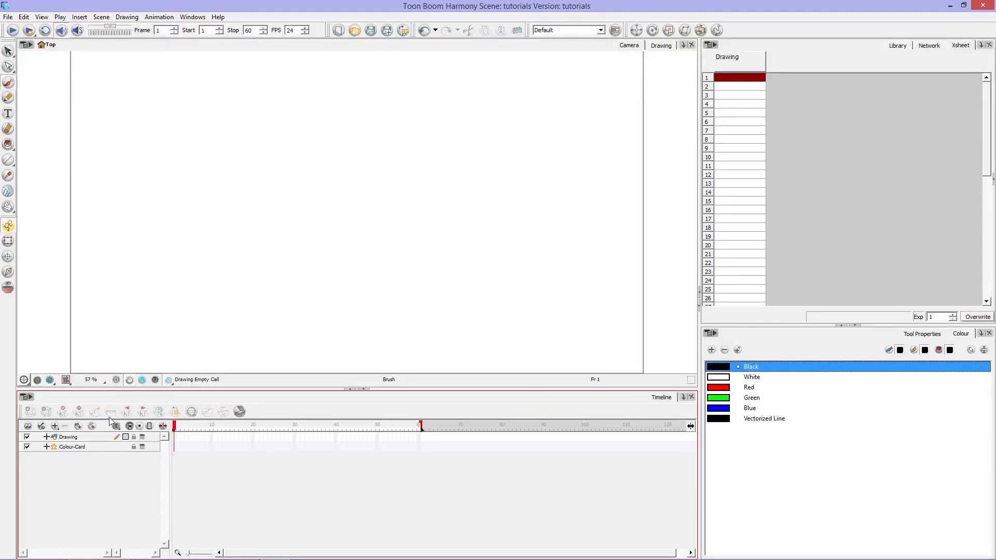
Step: Compare the Colour-Card and Drawing layers and leave the Drawing layer selected
{"action": "left_click", "coordinate": [86, 437]}
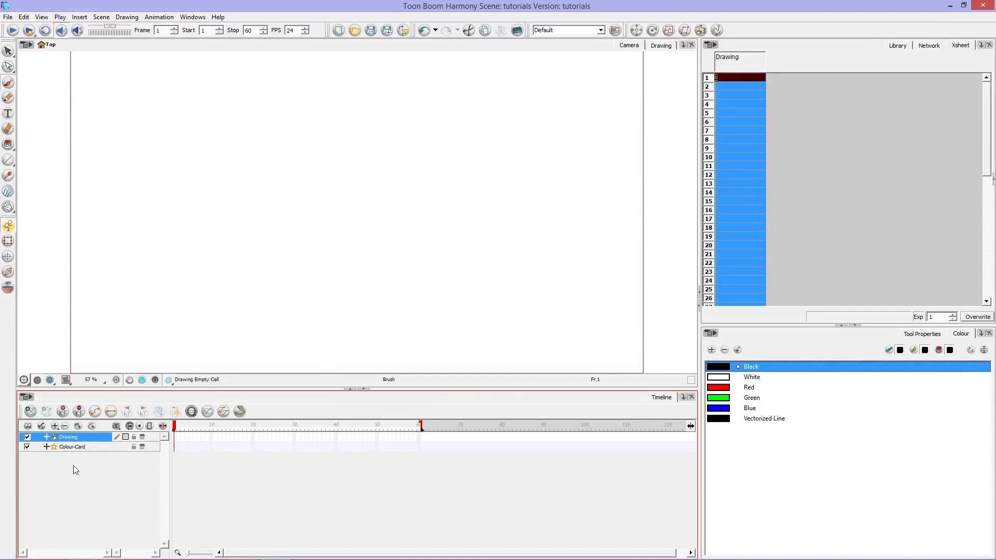
{"action": "left_click", "coordinate": [86, 447]}
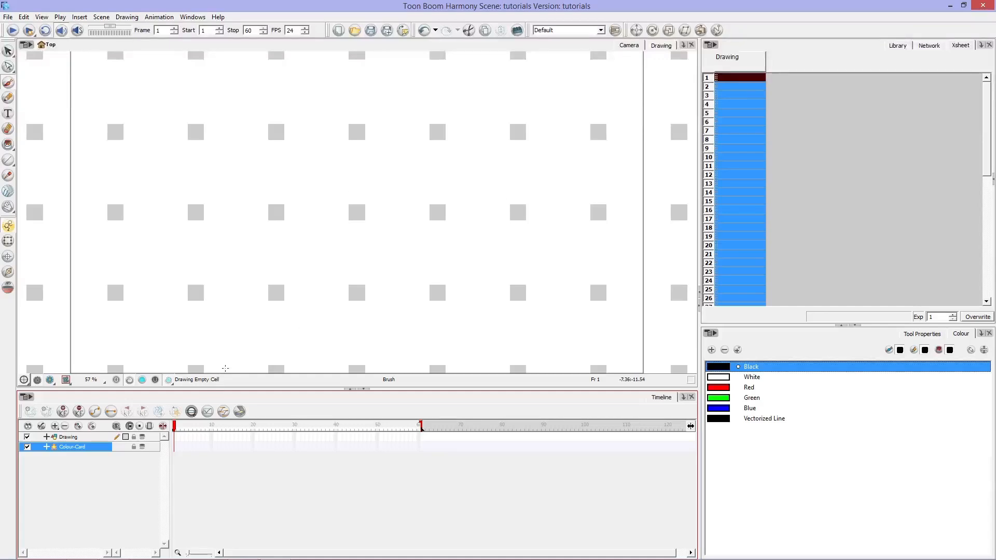
{"action": "left_click", "coordinate": [89, 437]}
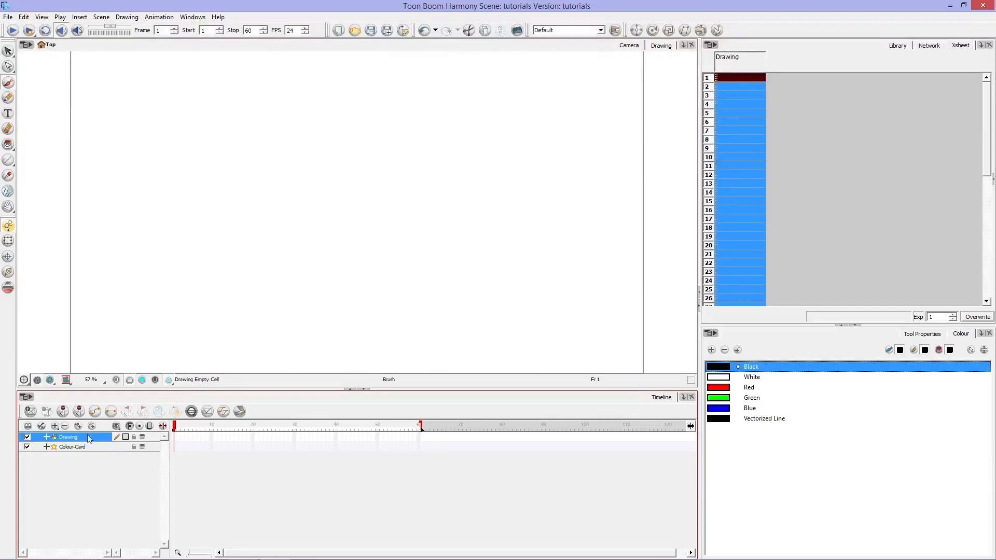
Step: Go through the default palette swatches from White to Vectorized Line and back up to Red
{"action": "left_click", "coordinate": [759, 377]}
{"action": "left_click", "coordinate": [756, 388]}
{"action": "left_click", "coordinate": [757, 398]}
{"action": "left_click", "coordinate": [758, 408]}
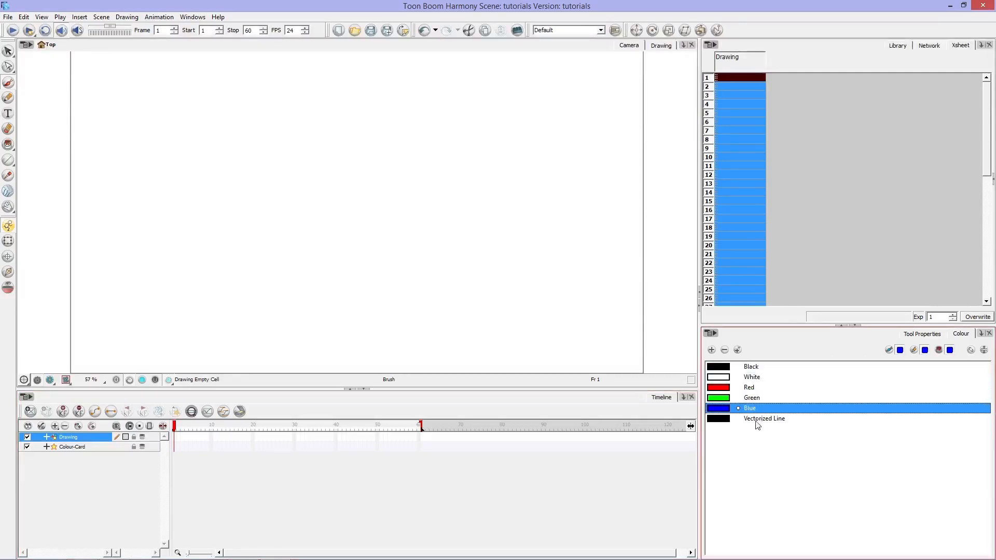
{"action": "left_click", "coordinate": [758, 420]}
{"action": "left_click", "coordinate": [761, 409]}
{"action": "left_click", "coordinate": [763, 398]}
{"action": "left_click", "coordinate": [764, 388]}
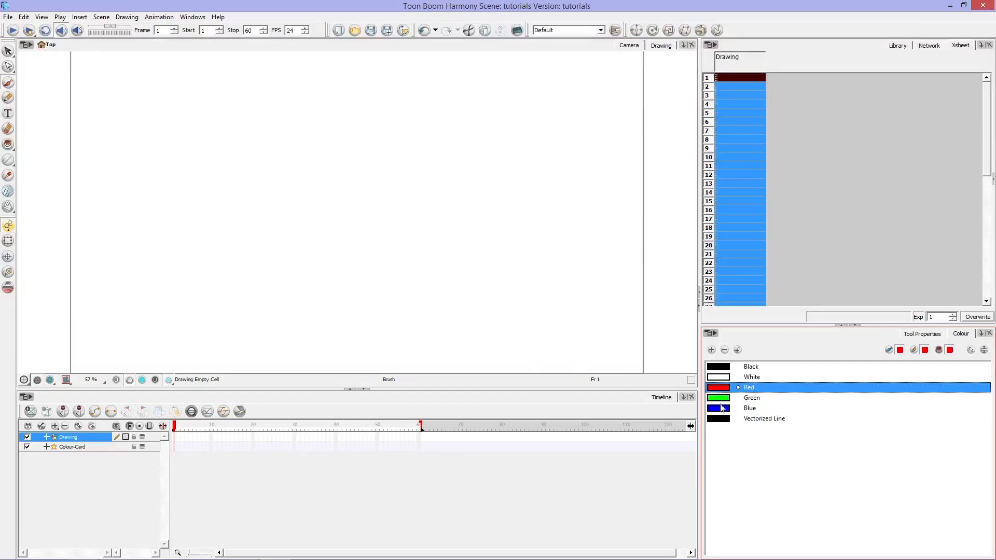
Step: Add a new colour swatch to the palette and recolour the Red swatch to pink, RGB 255, 140, 179
{"action": "left_click", "coordinate": [712, 350]}
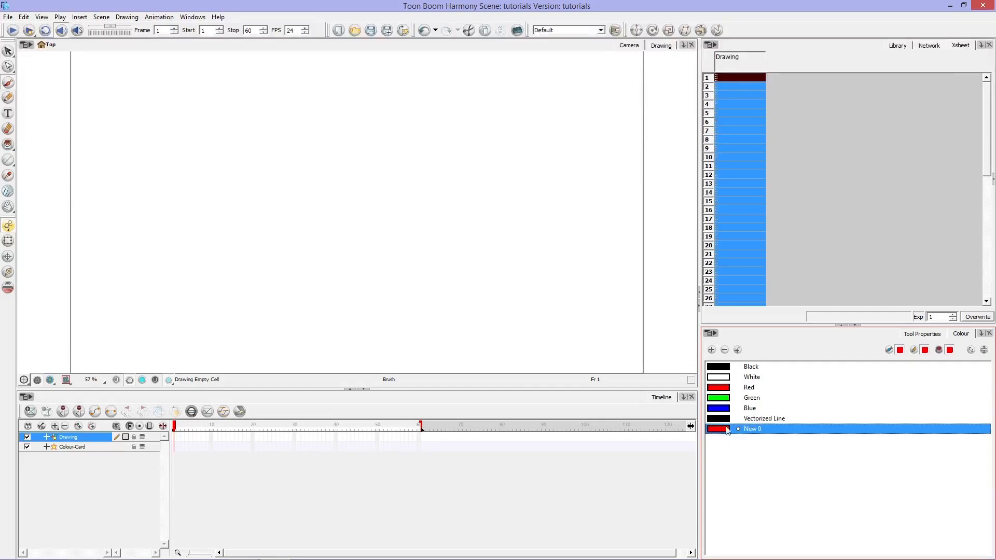
{"action": "double_click", "coordinate": [722, 391]}
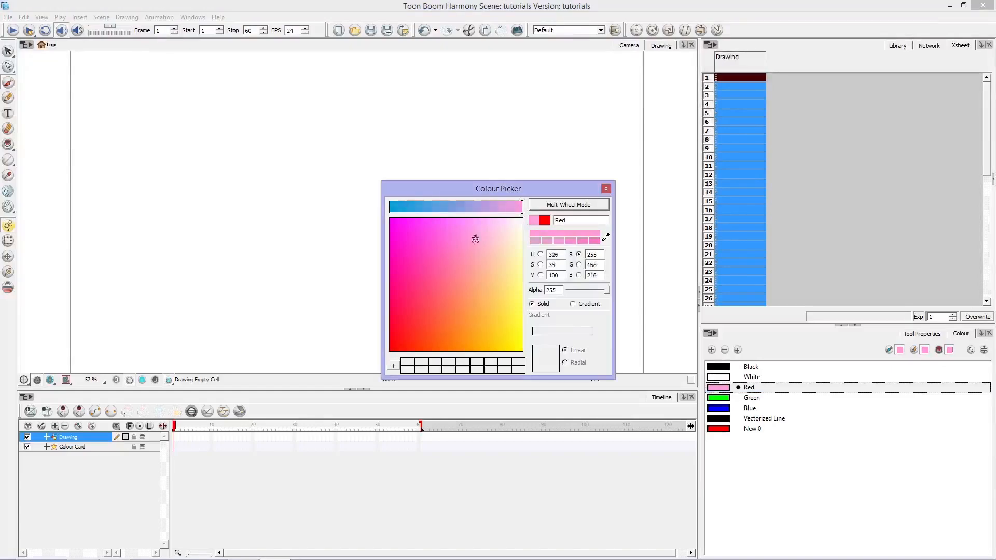
{"action": "left_click_drag", "start_coordinate": [476, 266], "coordinate": [463, 258]}
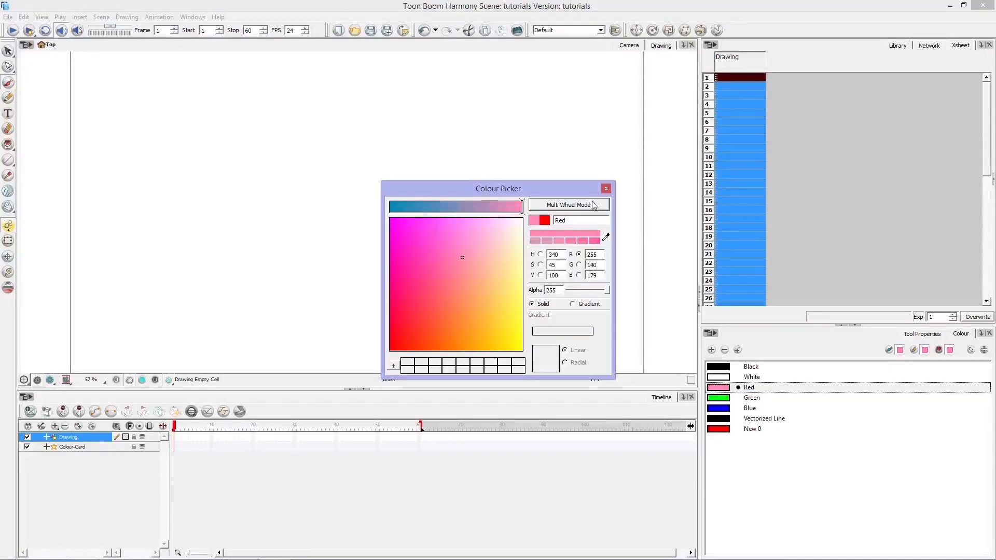
Step: Switch the colour picker to multi wheel mode and recolour the Red swatch to purple, RGB 147, 62, 157
{"action": "left_click", "coordinate": [565, 207]}
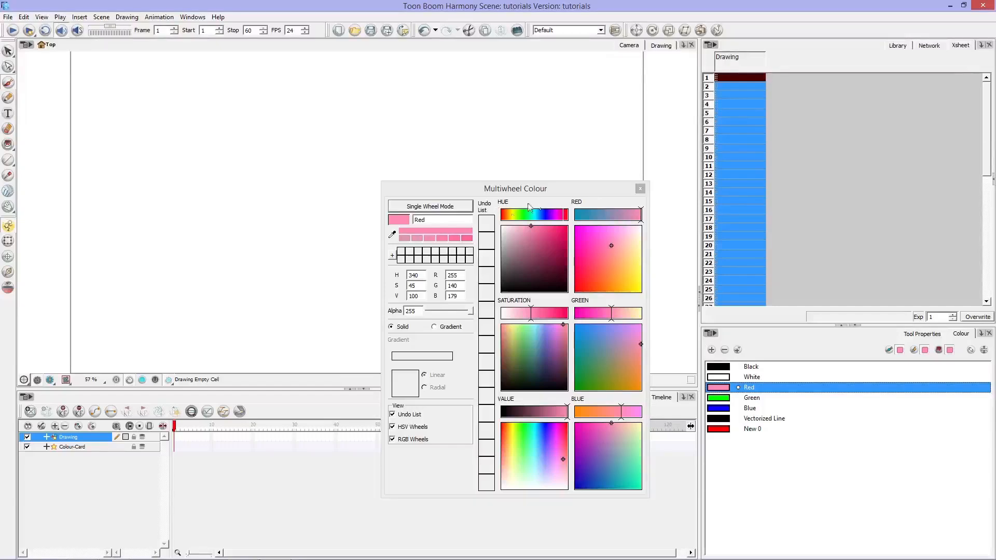
{"action": "left_click", "coordinate": [541, 317]}
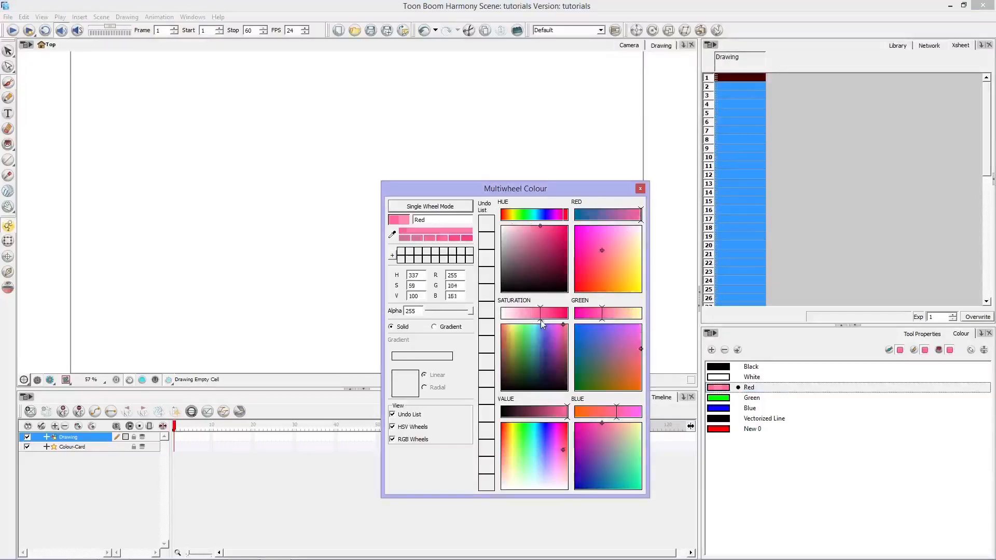
{"action": "left_click", "coordinate": [539, 414]}
{"action": "left_click_drag", "start_coordinate": [595, 413], "coordinate": [616, 413]}
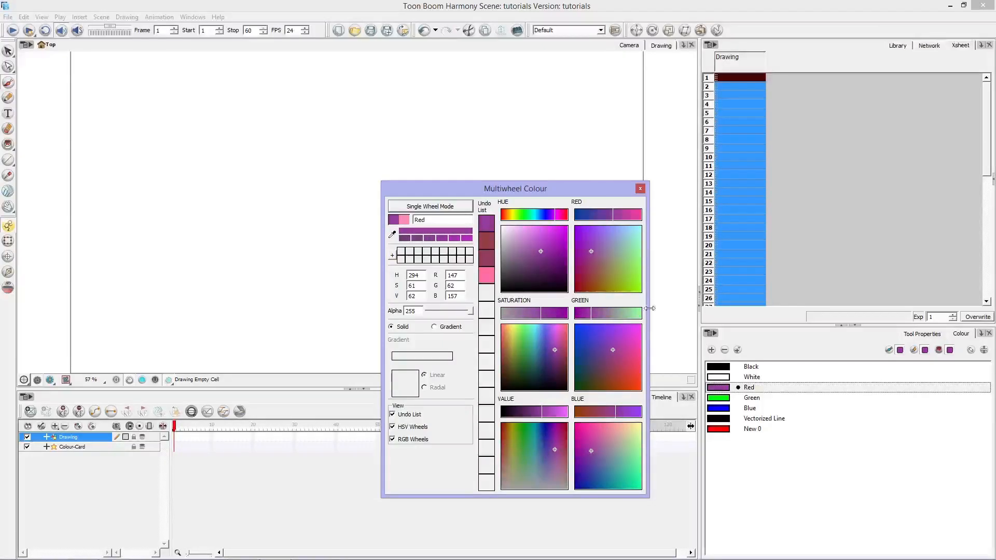
{"action": "left_click", "coordinate": [641, 190]}
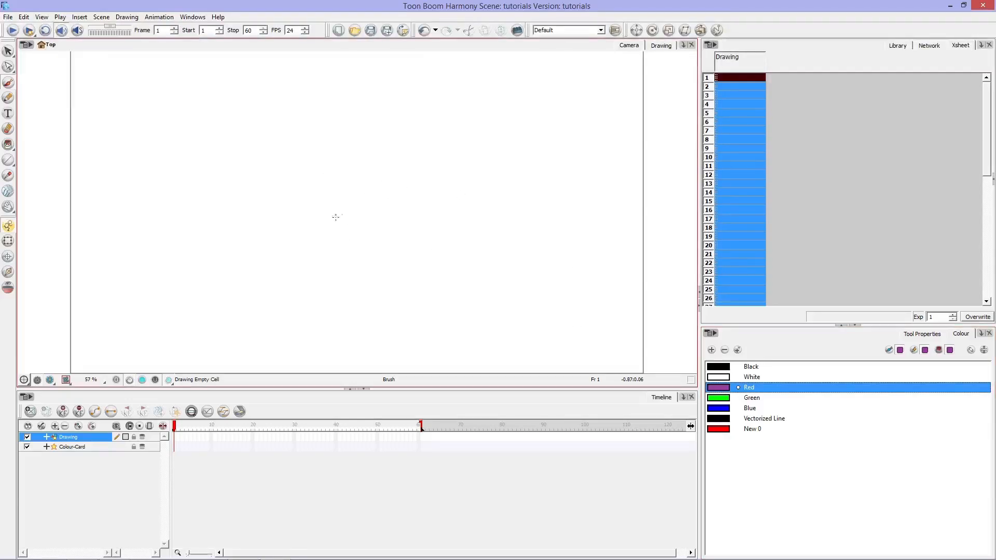
Step: Brush a closed irregular blob outline in the middle of the drawing and fill it with the purple Red swatch
{"action": "mouse_move", "coordinate": [340, 215]}
{"action": "left_mouse_down"}
{"action": "mouse_move", "coordinate": [336, 171]}
{"action": "mouse_move", "coordinate": [351, 139]}
{"action": "mouse_move", "coordinate": [407, 124]}
{"action": "mouse_move", "coordinate": [431, 158]}
{"action": "mouse_move", "coordinate": [437, 207]}
{"action": "mouse_move", "coordinate": [382, 236]}
{"action": "mouse_move", "coordinate": [340, 216]}
{"action": "left_mouse_up"}
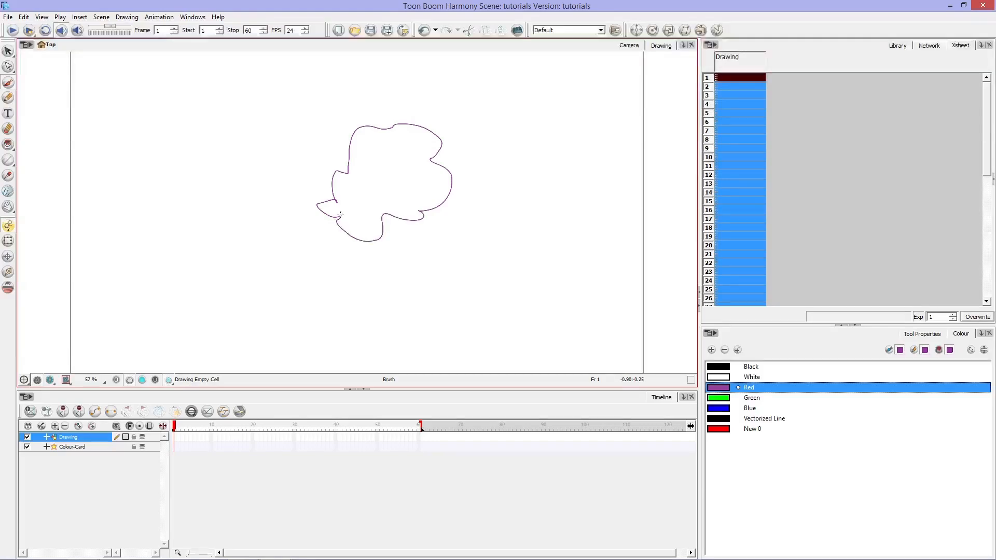
{"action": "left_click", "coordinate": [8, 144]}
{"action": "left_click", "coordinate": [405, 164]}
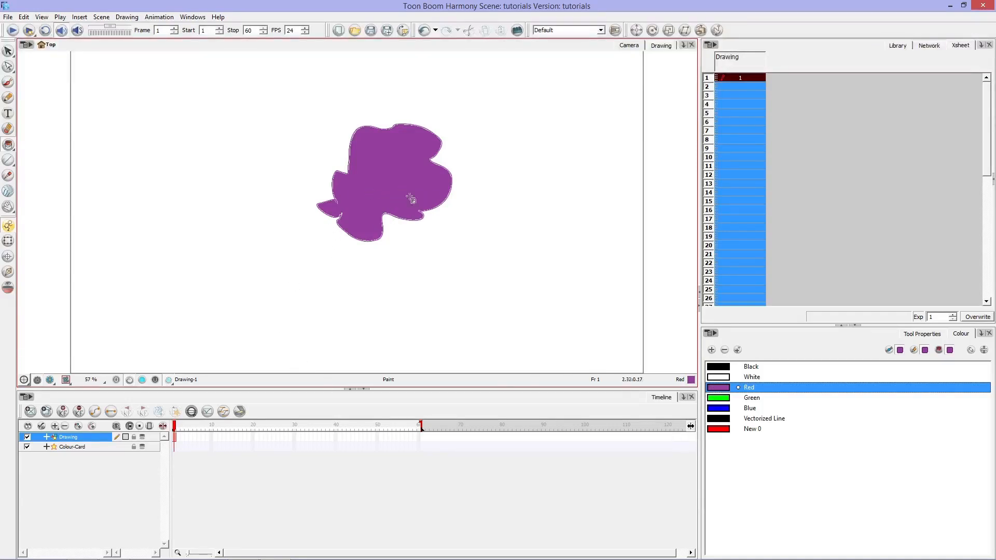
Step: Try filling the blob with the Blue swatch, and undo that fill
{"action": "left_click", "coordinate": [725, 410]}
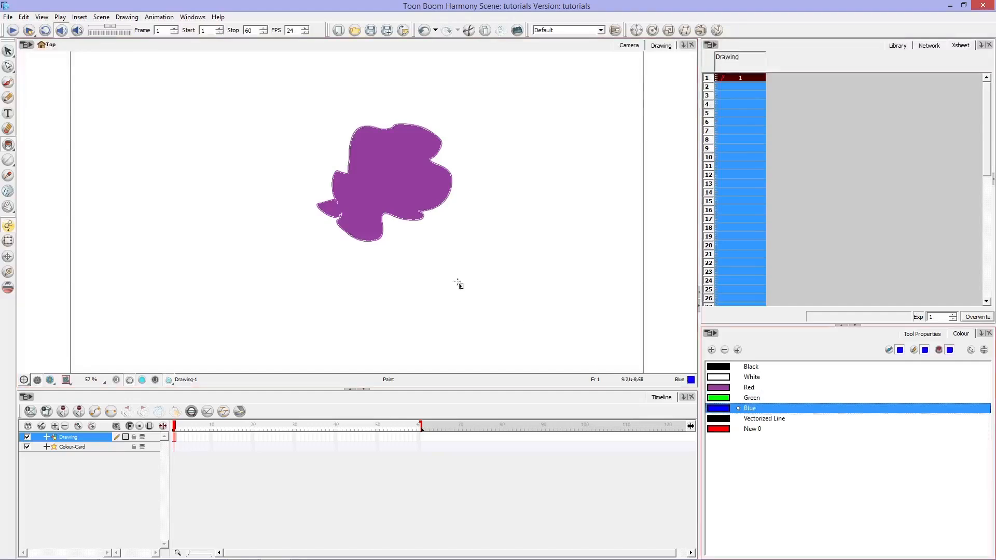
{"action": "left_click", "coordinate": [404, 193]}
{"action": "key", "text": "ctrl+z"}
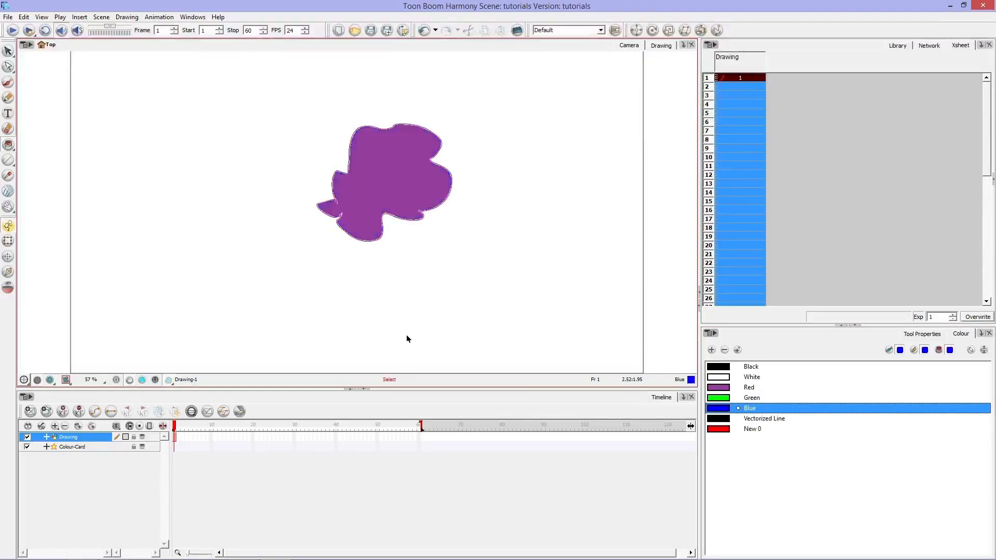
Step: Recolour the Red swatch to pale lilac, RGB 205, 183, 215, keeping the painted blob in view
{"action": "double_click", "coordinate": [725, 390]}
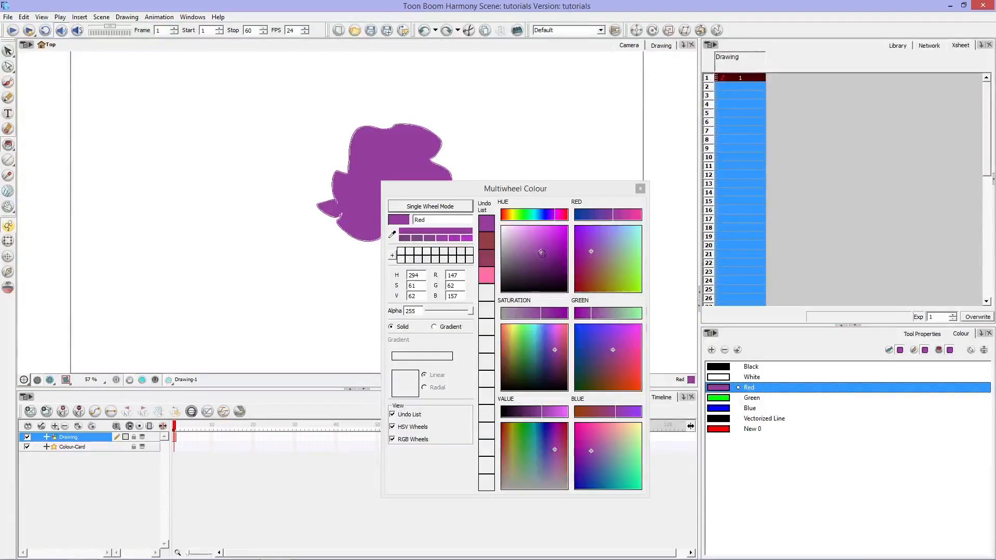
{"action": "left_click_drag", "start_coordinate": [542, 253], "coordinate": [527, 236]}
{"action": "left_click_drag", "start_coordinate": [526, 192], "coordinate": [635, 97]}
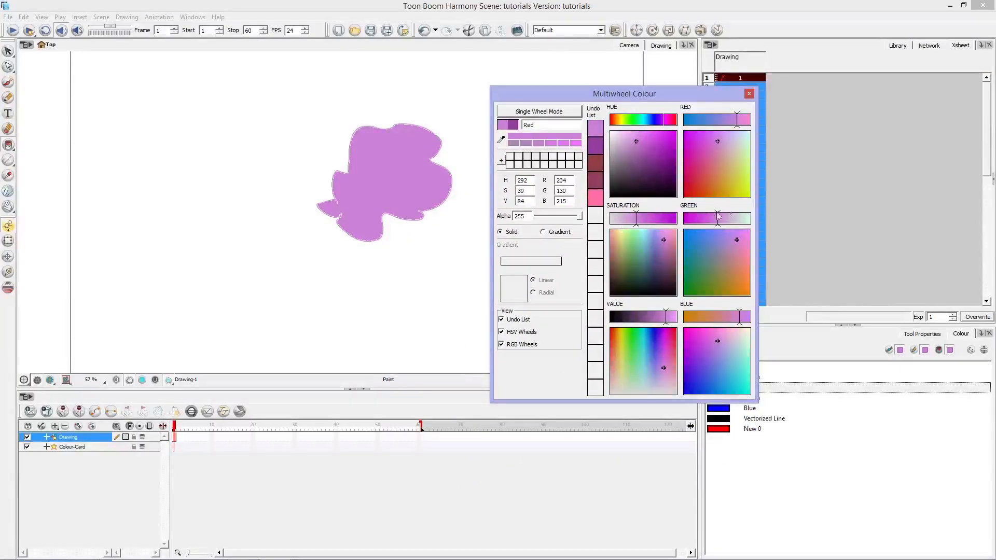
{"action": "left_click_drag", "start_coordinate": [718, 218], "coordinate": [731, 218]}
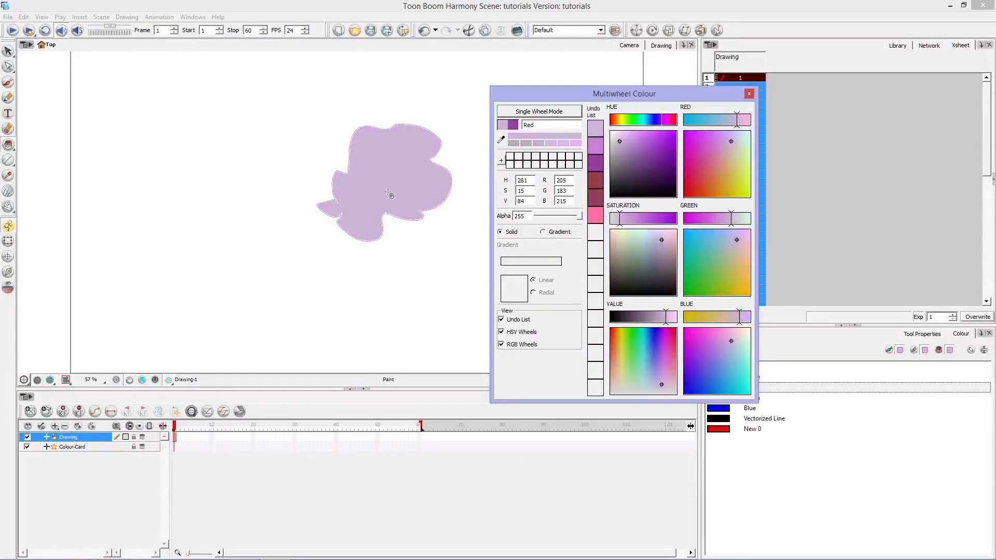
{"action": "left_click", "coordinate": [749, 94]}
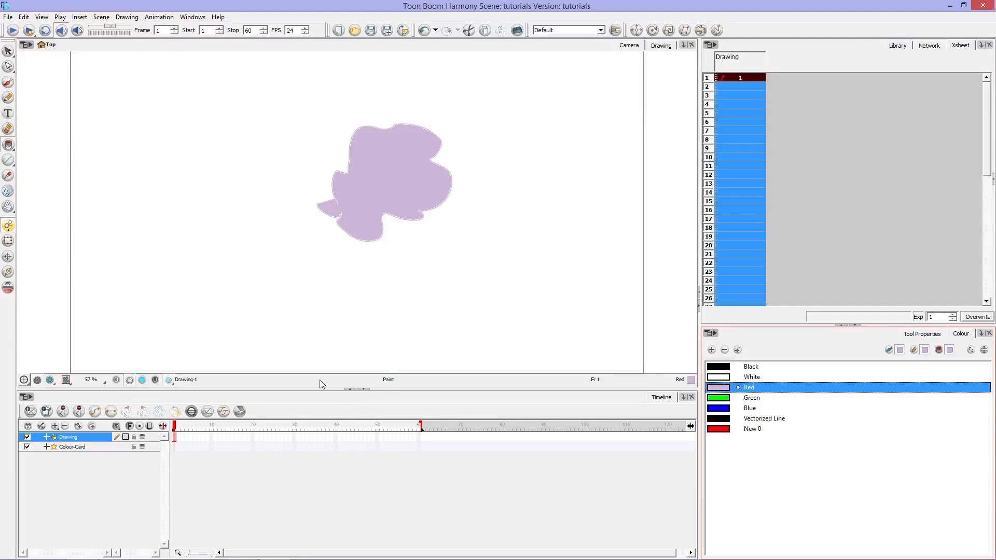
Step: Undo the lilac swatch change and the blob drawing to empty the canvas
{"action": "key", "text": "ctrl+z"}
{"action": "key", "text": "ctrl+z"}
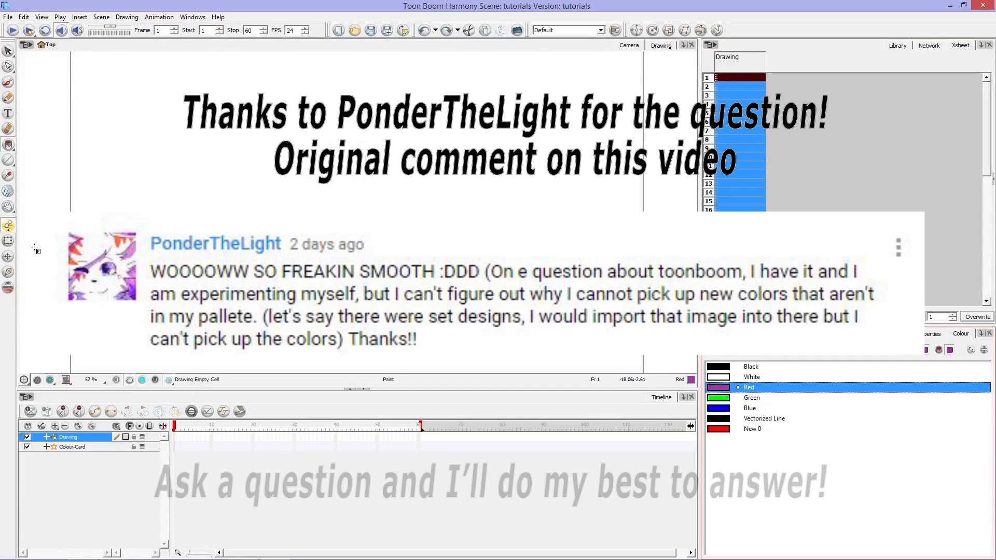
Step: Start an image import and choose the espurr JPEG from the Art folder as the file
{"action": "left_click", "coordinate": [8, 18]}
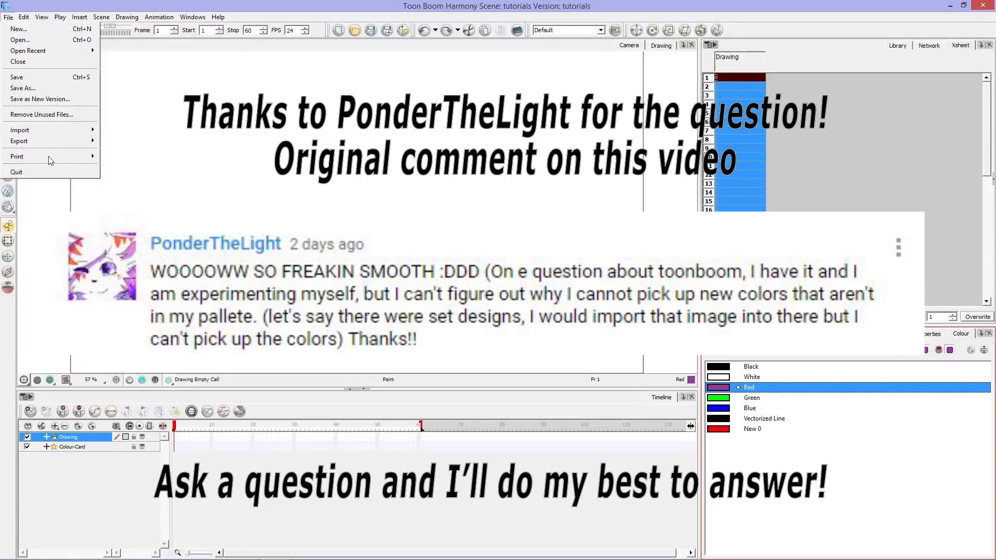
{"action": "mouse_move", "coordinate": [90, 141]}
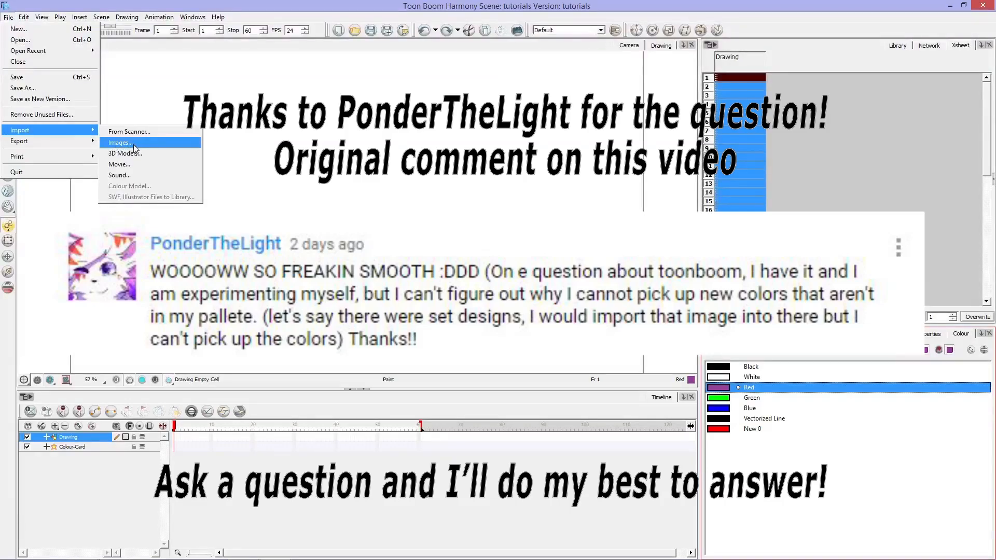
{"action": "left_click", "coordinate": [128, 145]}
{"action": "left_click", "coordinate": [543, 197]}
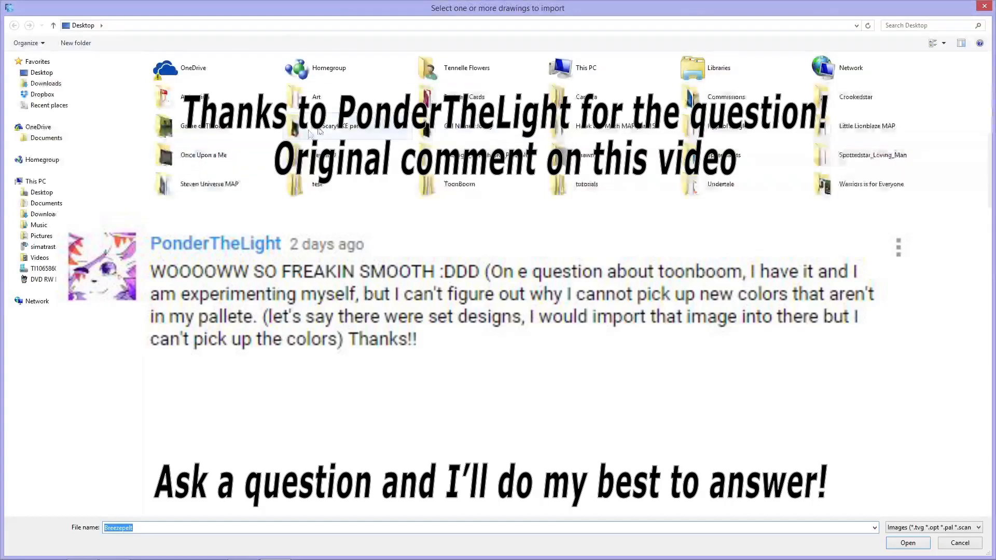
{"action": "double_click", "coordinate": [311, 99]}
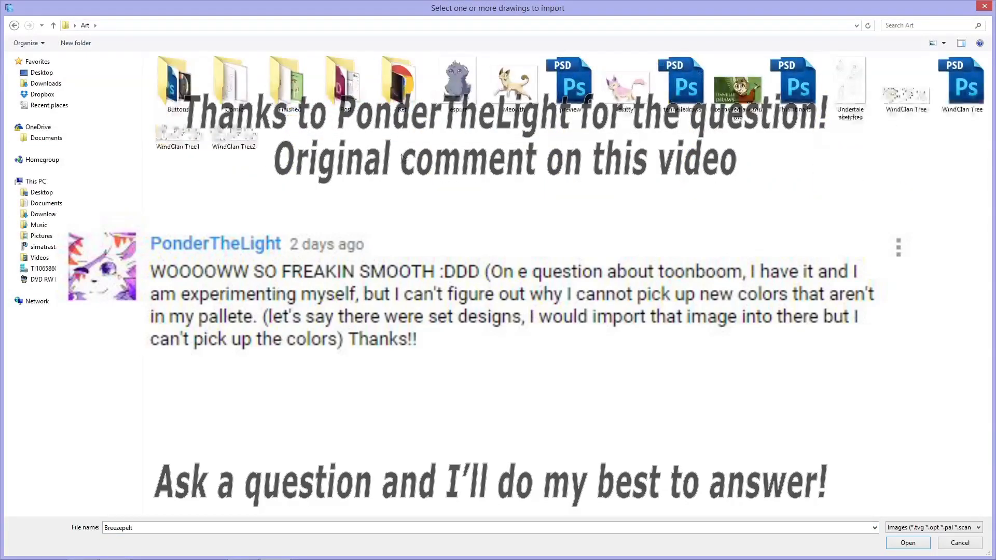
{"action": "left_click", "coordinate": [459, 93]}
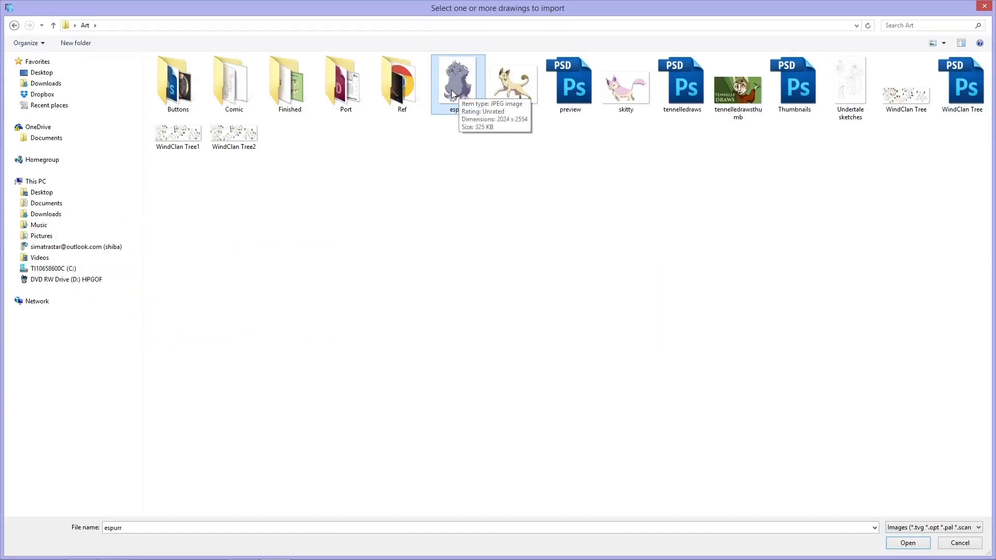
{"action": "double_click", "coordinate": [453, 94]}
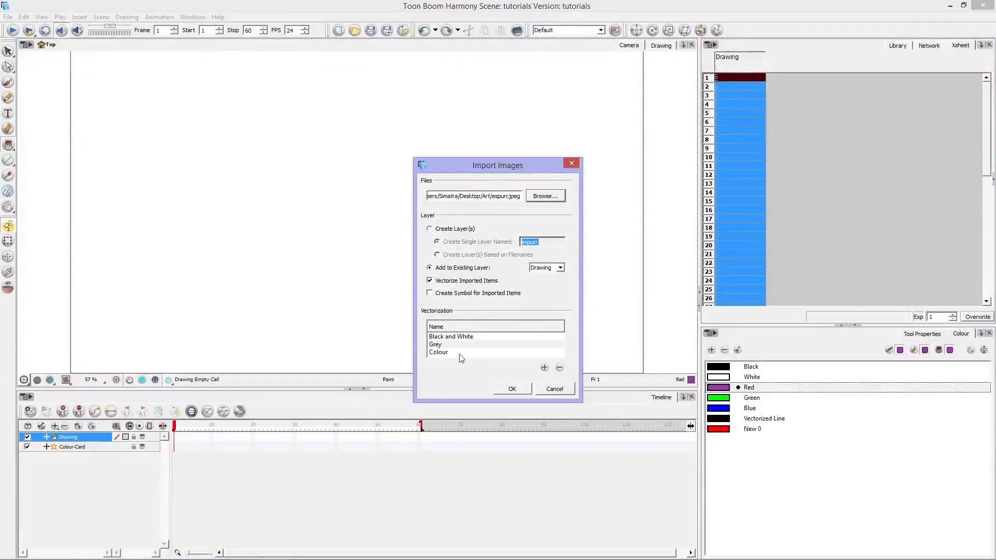
Step: Import the image into a new single layer named espurr, vectorized with the Colour preset
{"action": "left_click", "coordinate": [429, 229]}
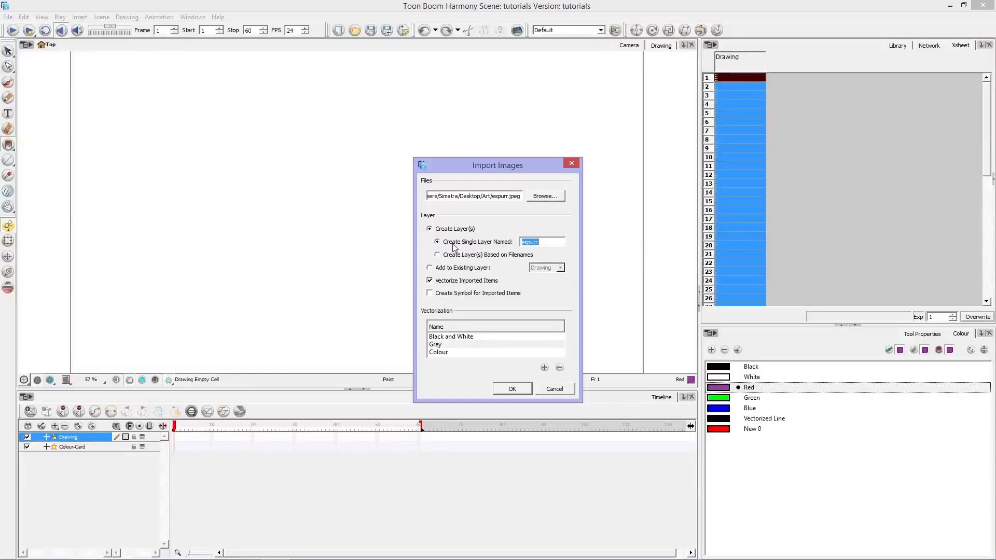
{"action": "left_click", "coordinate": [429, 268]}
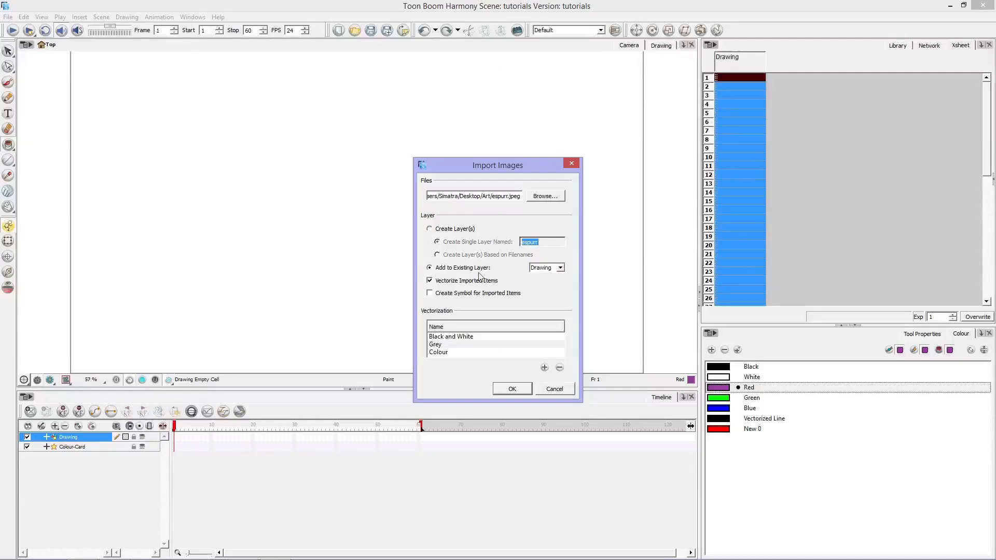
{"action": "left_click", "coordinate": [429, 228]}
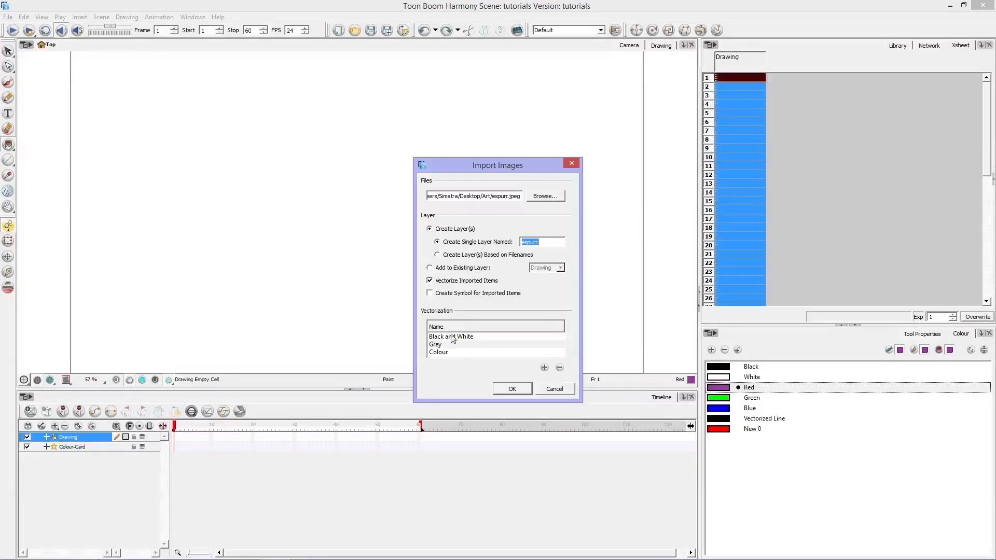
{"action": "left_click", "coordinate": [445, 354]}
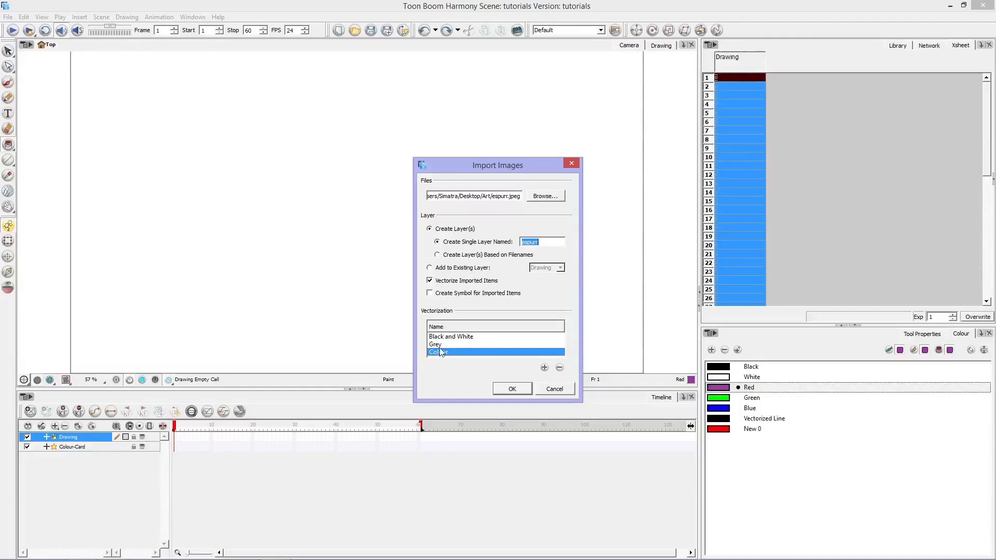
{"action": "left_click", "coordinate": [515, 390]}
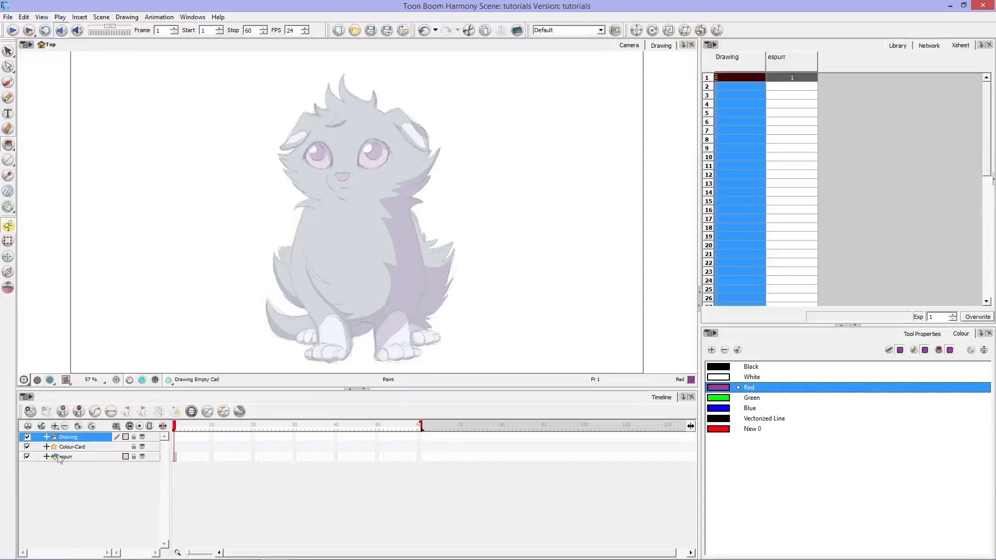
Step: Select the espurr layer, try painting the imported image with the Red swatch, and undo the fill
{"action": "left_click", "coordinate": [82, 459]}
{"action": "left_click", "coordinate": [282, 185]}
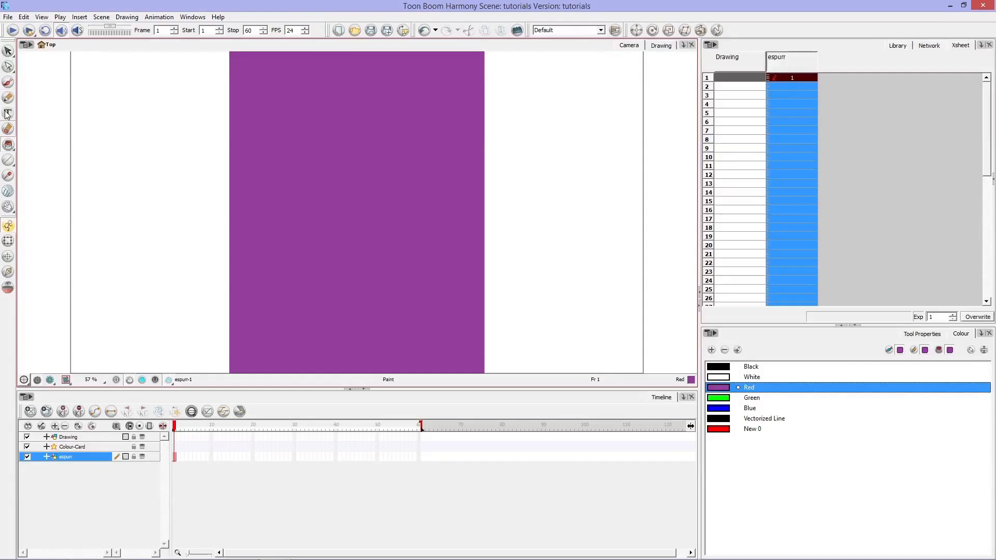
{"action": "key", "text": "ctrl+z"}
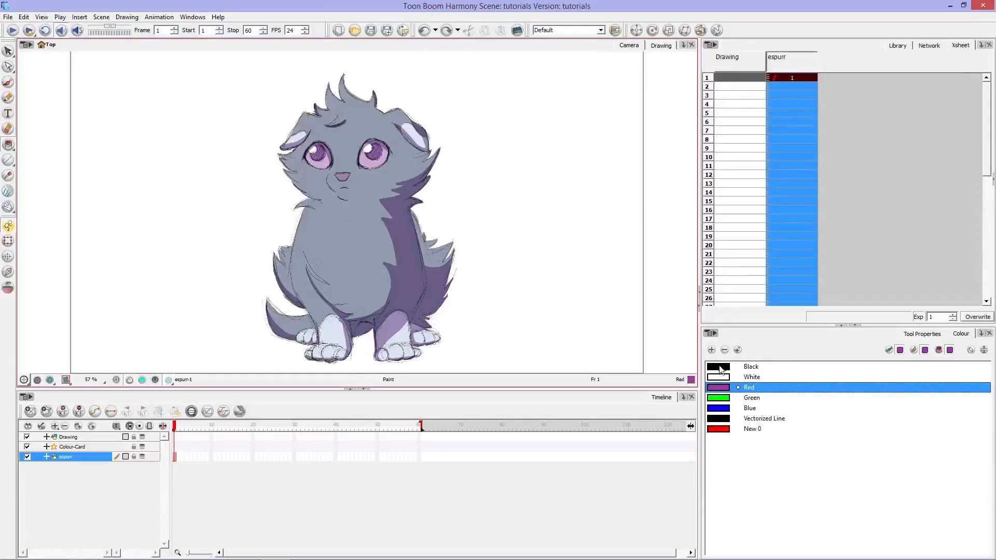
Step: Add two more new colour swatches to the palette
{"action": "left_click", "coordinate": [712, 350]}
{"action": "left_click", "coordinate": [712, 350]}
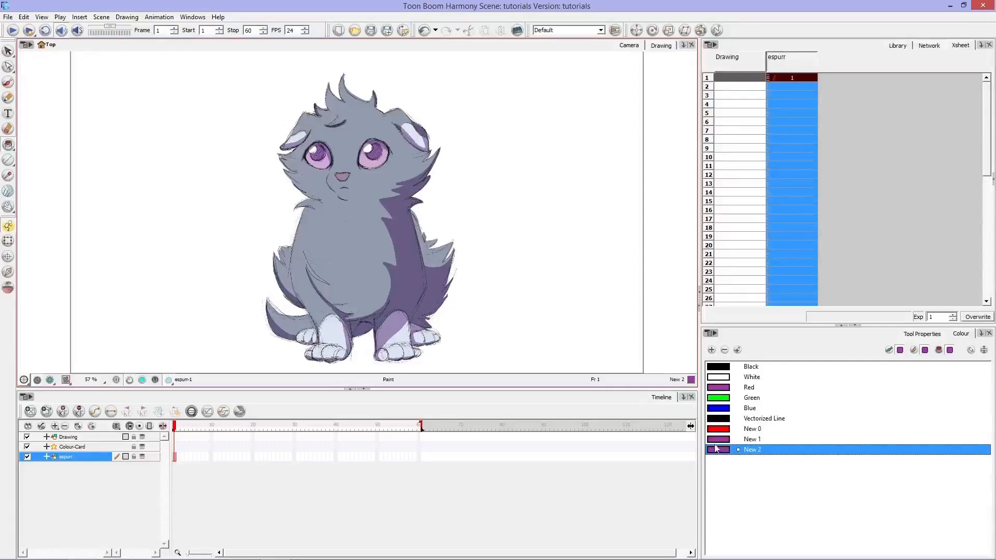
Step: Set the New 1 swatch to the grey fur colour sampled from the espurr image, undo any stray change, and activate the Select tool
{"action": "double_click", "coordinate": [722, 441]}
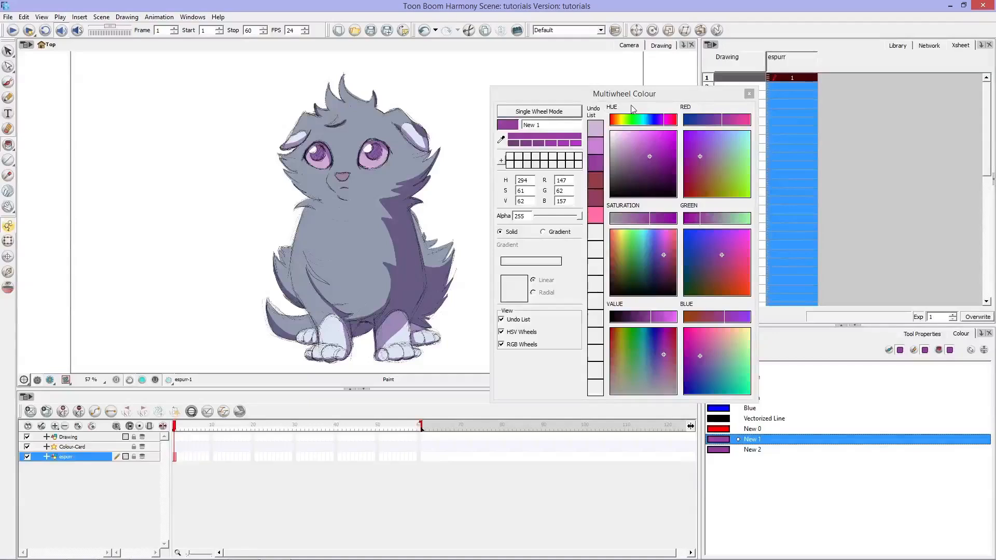
{"action": "left_click", "coordinate": [503, 140]}
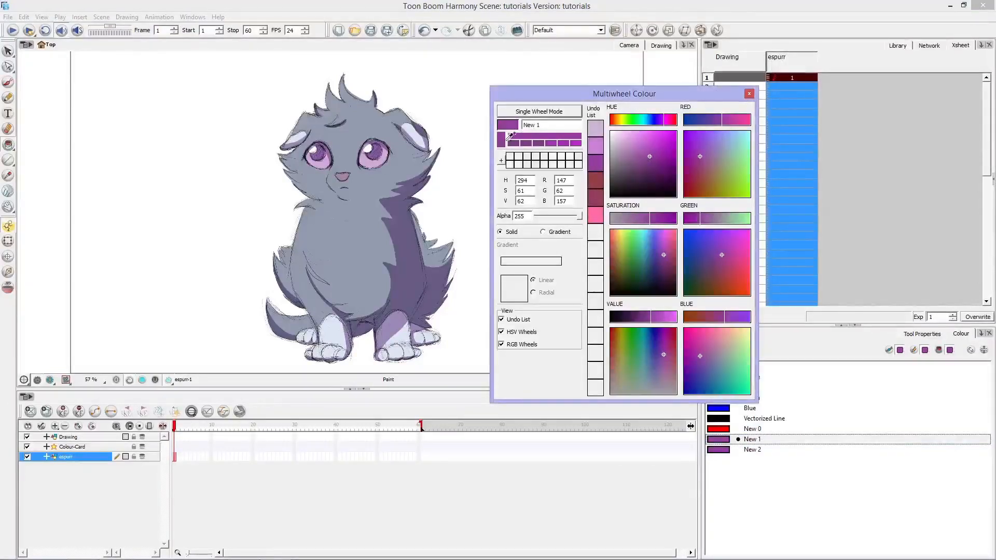
{"action": "left_click_drag", "start_coordinate": [510, 136], "coordinate": [469, 171]}
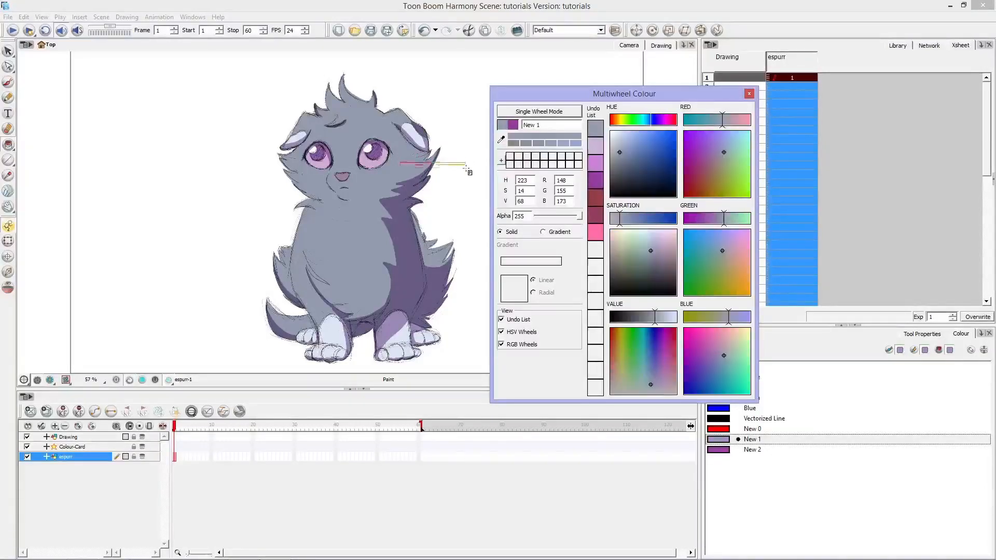
{"action": "left_click", "coordinate": [749, 94]}
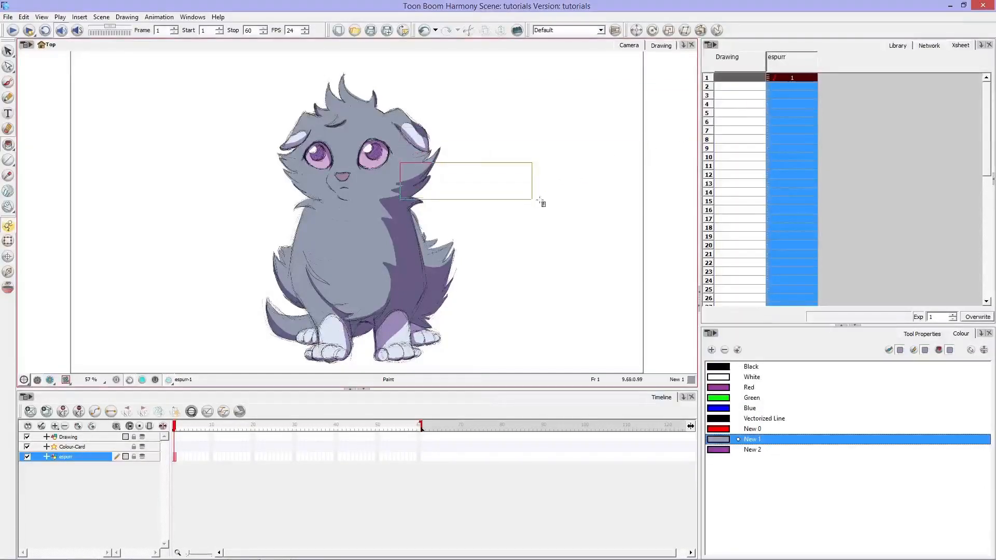
{"action": "key", "text": "ctrl+z"}
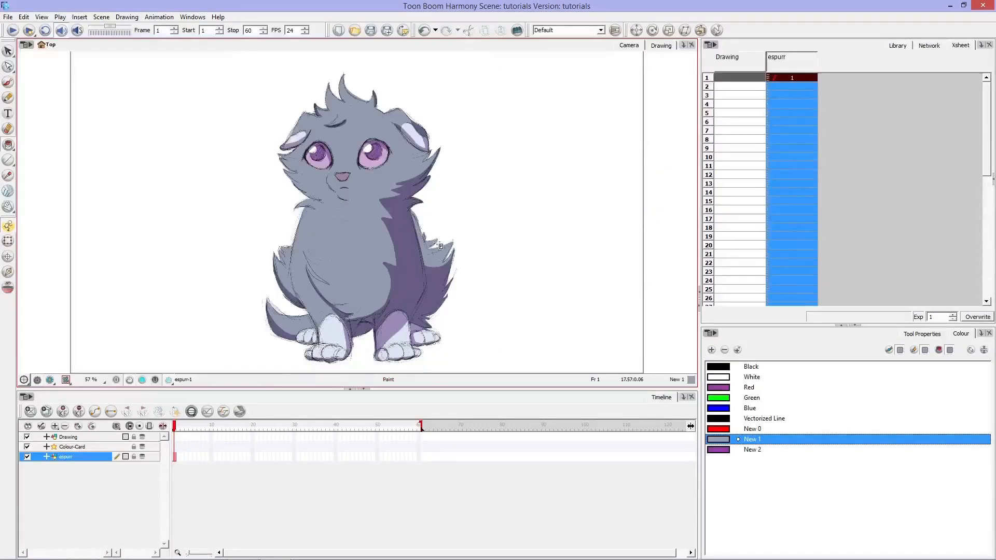
{"action": "left_click", "coordinate": [9, 51]}
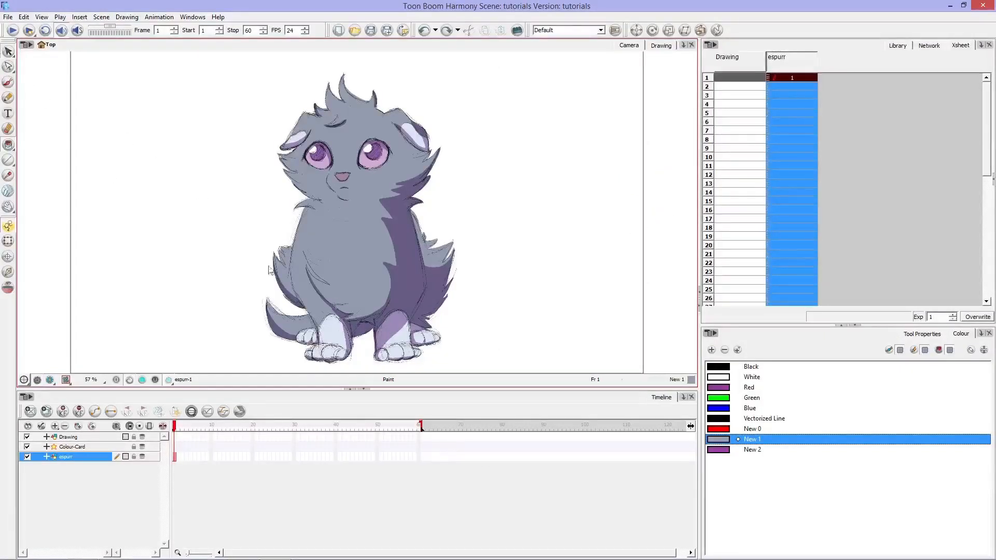
Step: Set the New 2 swatch to the light purple sampled from the eye in the espurr image
{"action": "double_click", "coordinate": [721, 450]}
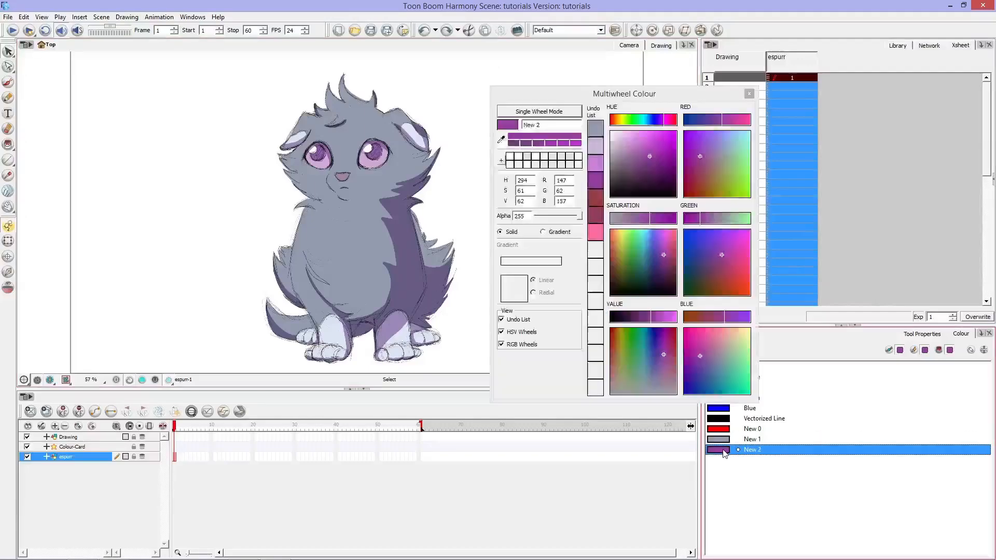
{"action": "left_click", "coordinate": [500, 140]}
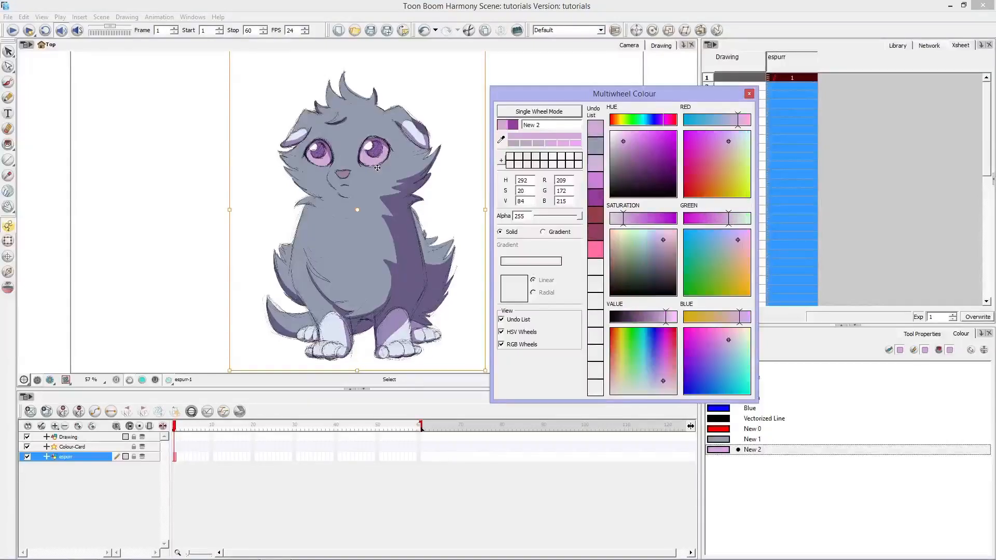
{"action": "left_click", "coordinate": [749, 94]}
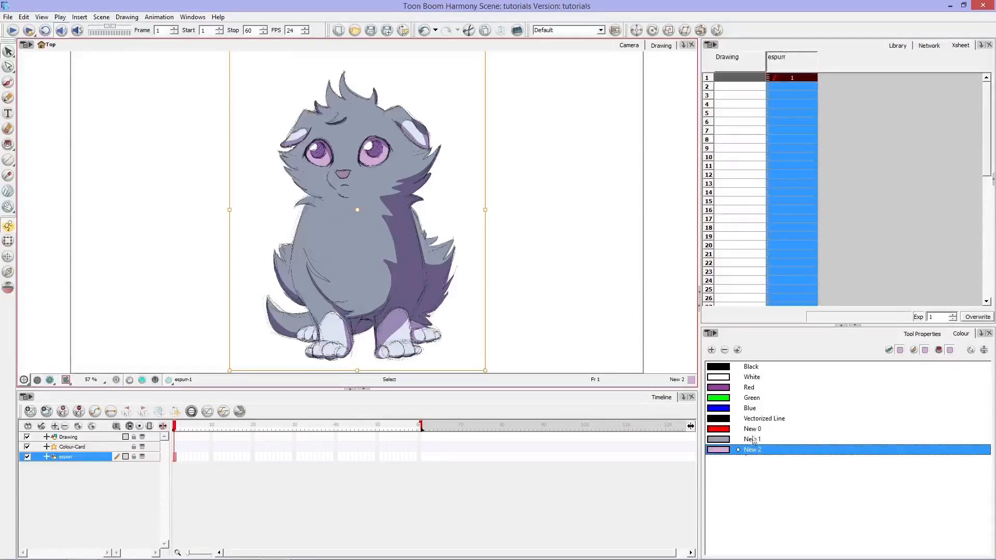
Step: Try to delete the New 2 swatch while the espurr image is selected, and undo the deletion and recolouring of the image
{"action": "key", "text": "Delete"}
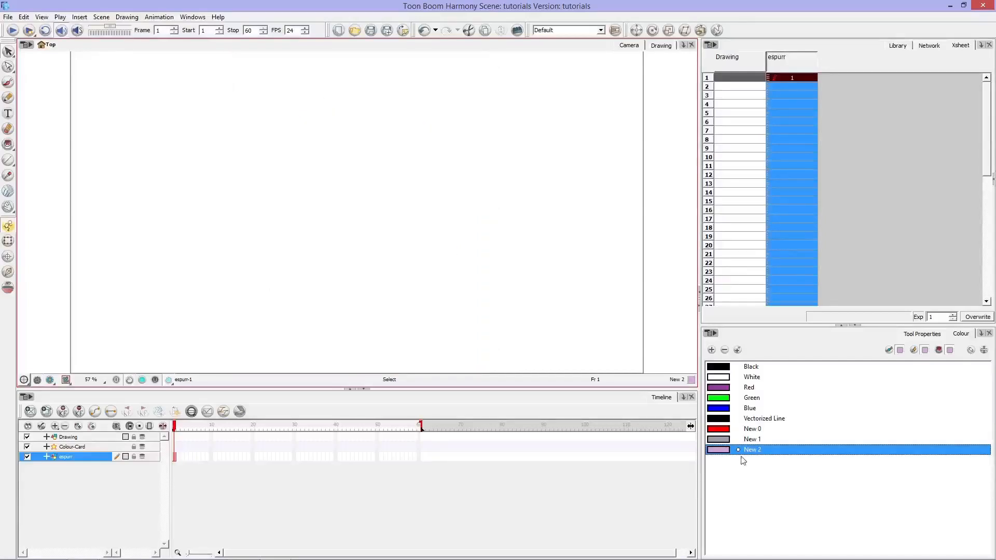
{"action": "key", "text": "ctrl+z"}
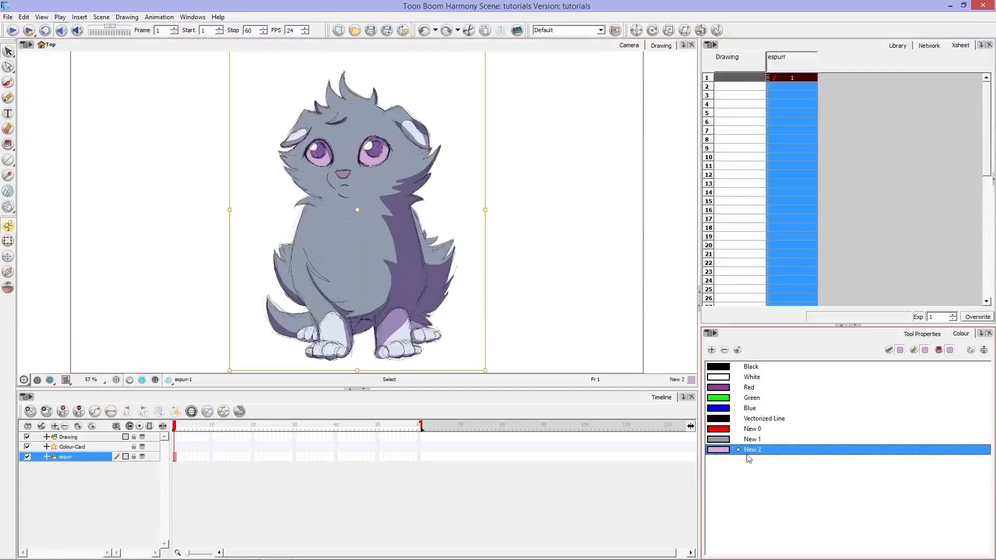
{"action": "left_click", "coordinate": [748, 452]}
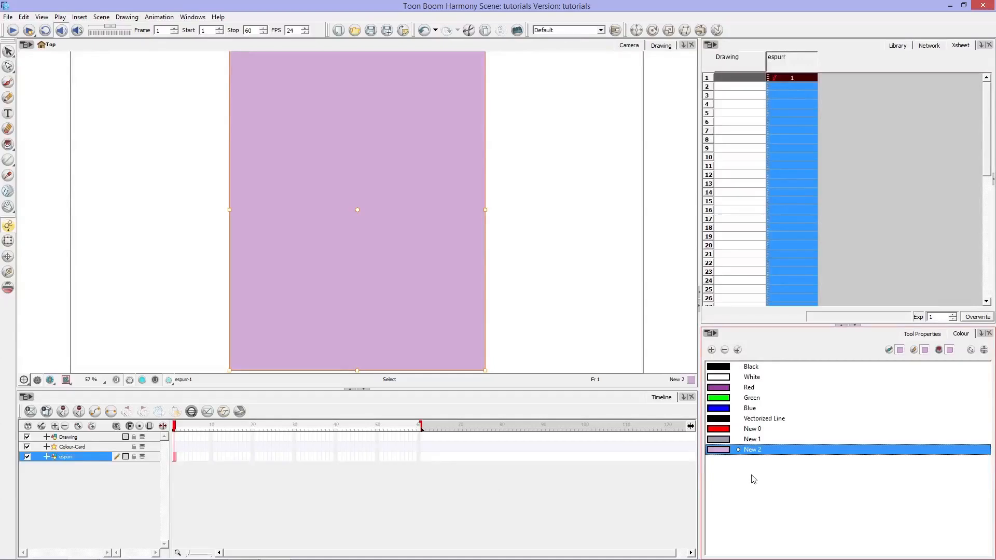
{"action": "key", "text": "ctrl+z"}
{"action": "left_click", "coordinate": [746, 469]}
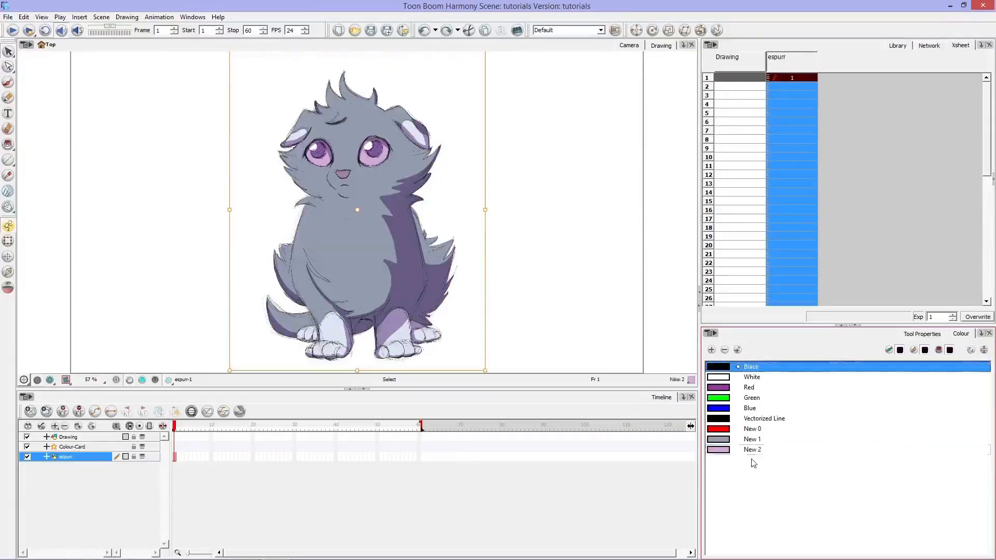
Step: Try to delete the Green swatch while the espurr image is still selected, and undo the changes
{"action": "left_click", "coordinate": [753, 400]}
{"action": "key", "text": "Delete"}
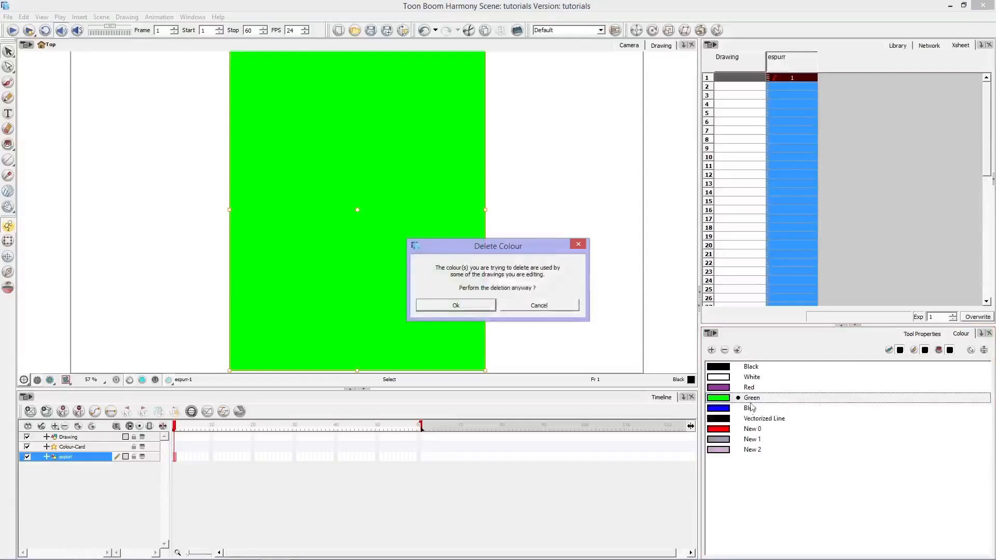
{"action": "left_click", "coordinate": [485, 310]}
{"action": "key", "text": "ctrl+z"}
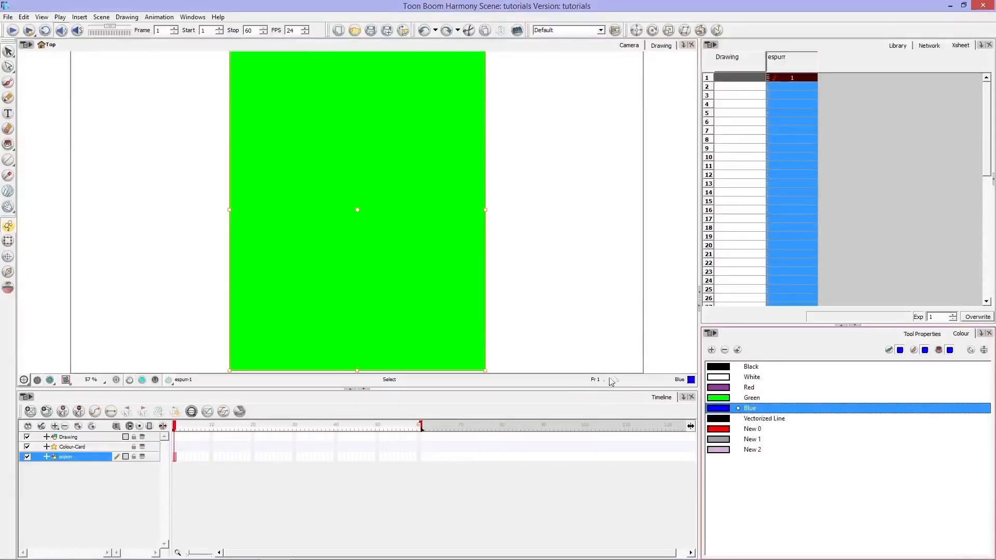
{"action": "key", "text": "ctrl+z"}
Step: Deselect the espurr image and delete the Blue, Vectorized Line and Green swatches from the palette
{"action": "left_click", "coordinate": [585, 335]}
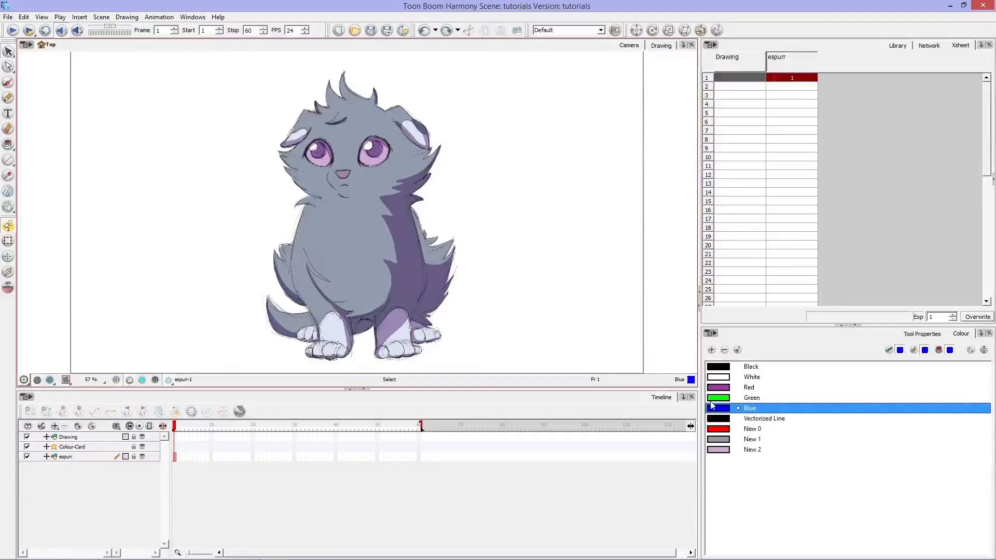
{"action": "left_click", "coordinate": [753, 466]}
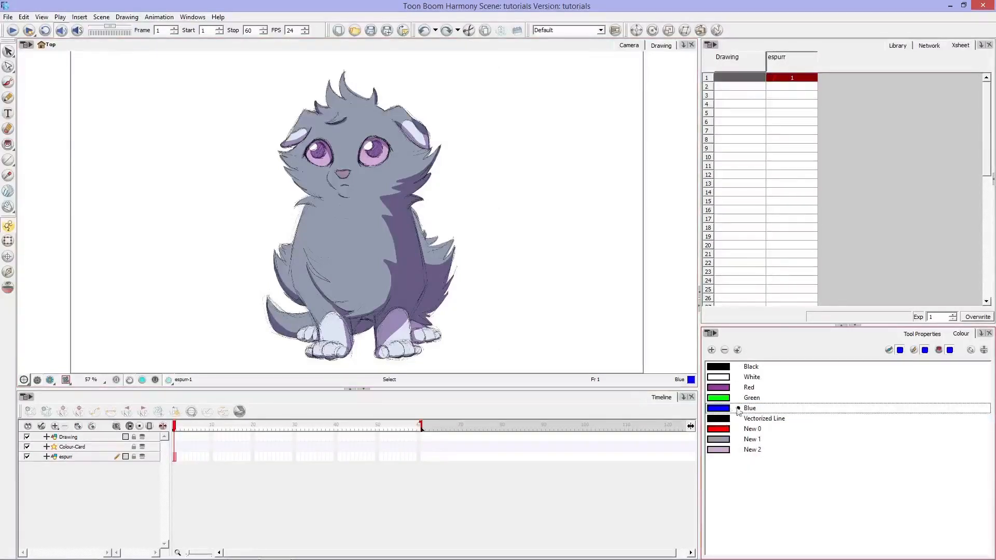
{"action": "left_click", "coordinate": [747, 409]}
{"action": "key", "text": "Delete"}
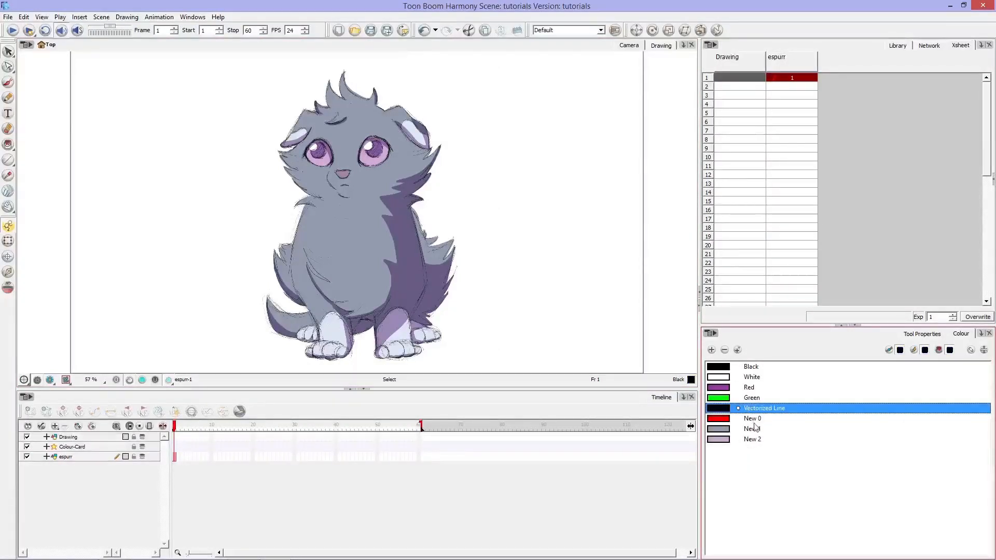
{"action": "key", "text": "Delete"}
{"action": "left_click", "coordinate": [748, 396]}
{"action": "key", "text": "Delete"}
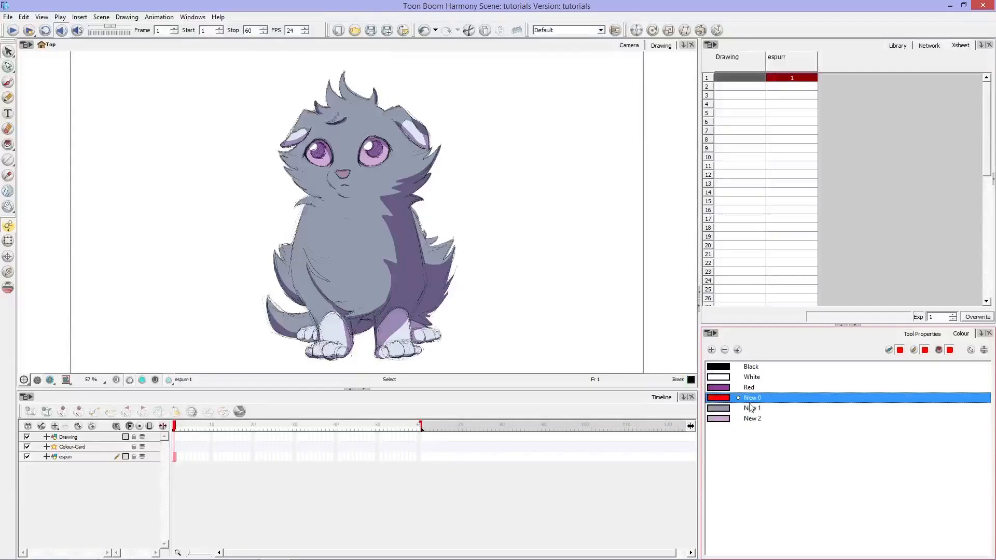
Step: Delete the Red, New 0, New 1 and New 2 swatches, keeping only Black and White in the palette
{"action": "left_click", "coordinate": [751, 388]}
{"action": "key", "text": "Delete"}
{"action": "left_click", "coordinate": [754, 380]}
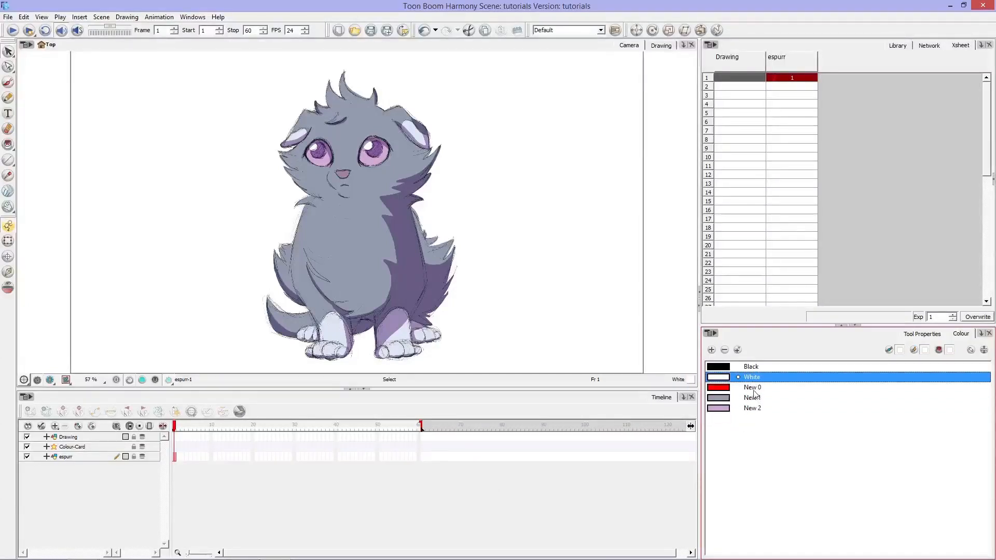
{"action": "left_click", "coordinate": [753, 390]}
{"action": "key", "text": "Delete"}
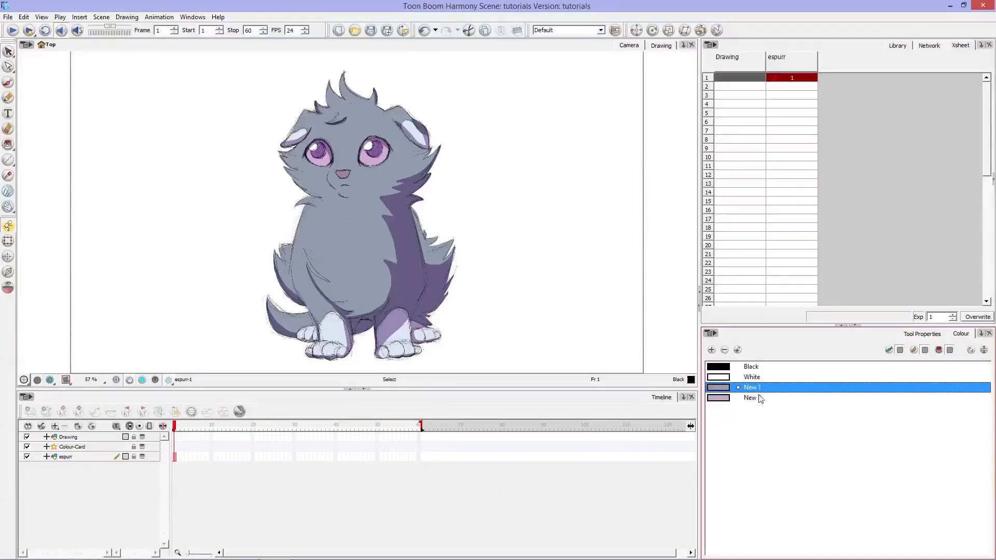
{"action": "key", "text": "Delete"}
{"action": "key", "text": "Delete"}
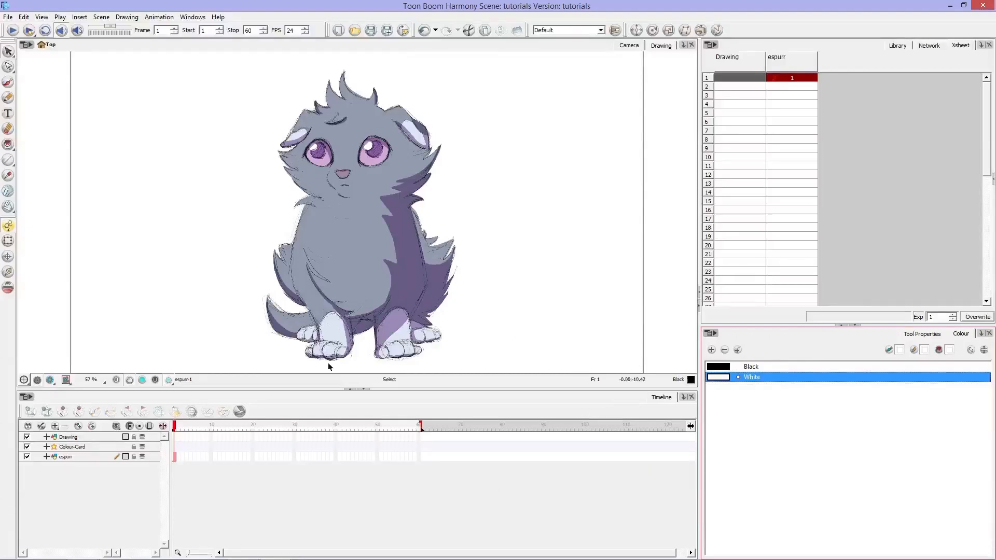
Step: Open the 18_Breezy scene, discarding the unsaved changes in the tutorials scene
{"action": "left_click", "coordinate": [8, 16]}
{"action": "mouse_move", "coordinate": [36, 130]}
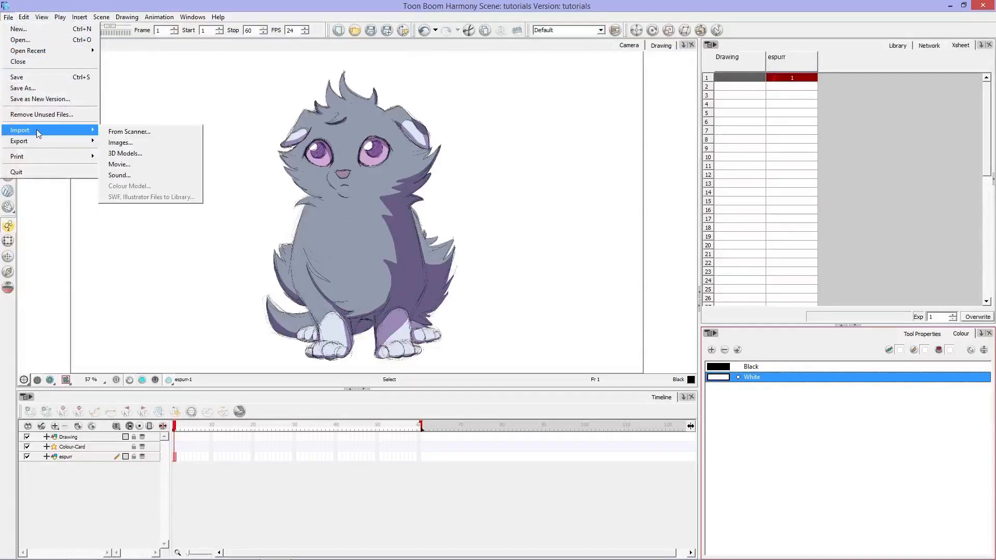
{"action": "mouse_move", "coordinate": [44, 50]}
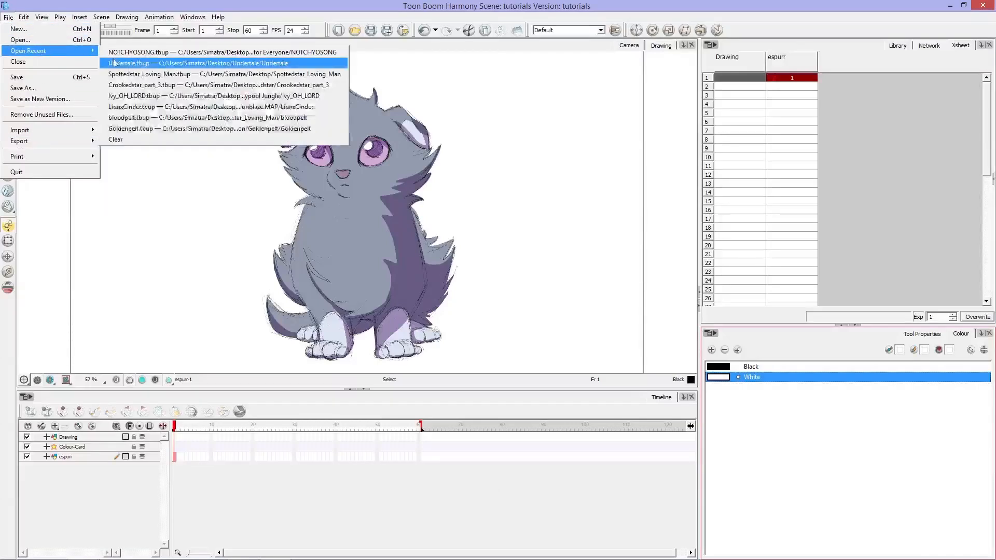
{"action": "left_click", "coordinate": [44, 43]}
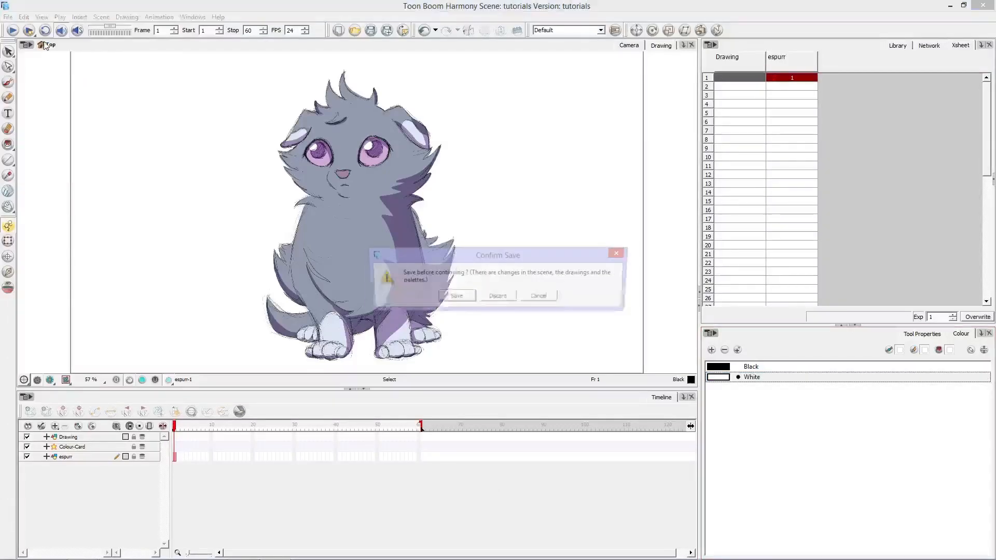
{"action": "left_click", "coordinate": [498, 298]}
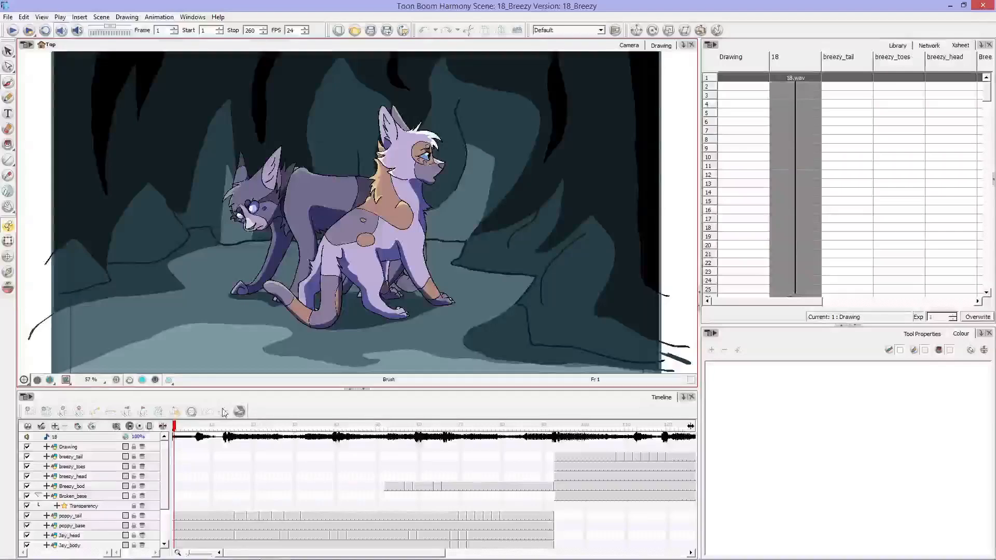
Step: Go to frame 43, select the Drawing layer and the 18_Breezy palette, and collapse the palette list to show only its swatches
{"action": "left_click_drag", "start_coordinate": [200, 428], "coordinate": [349, 472]}
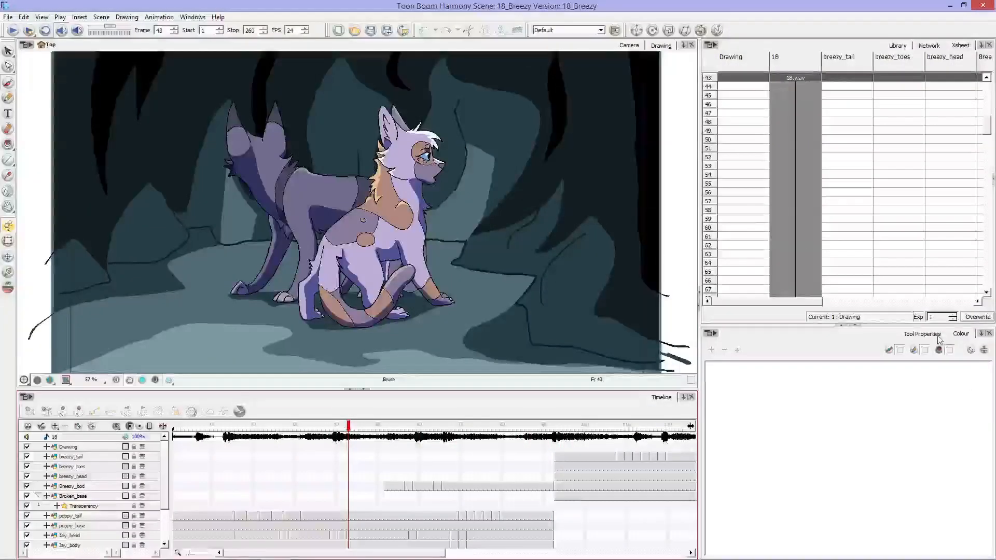
{"action": "left_click", "coordinate": [72, 447]}
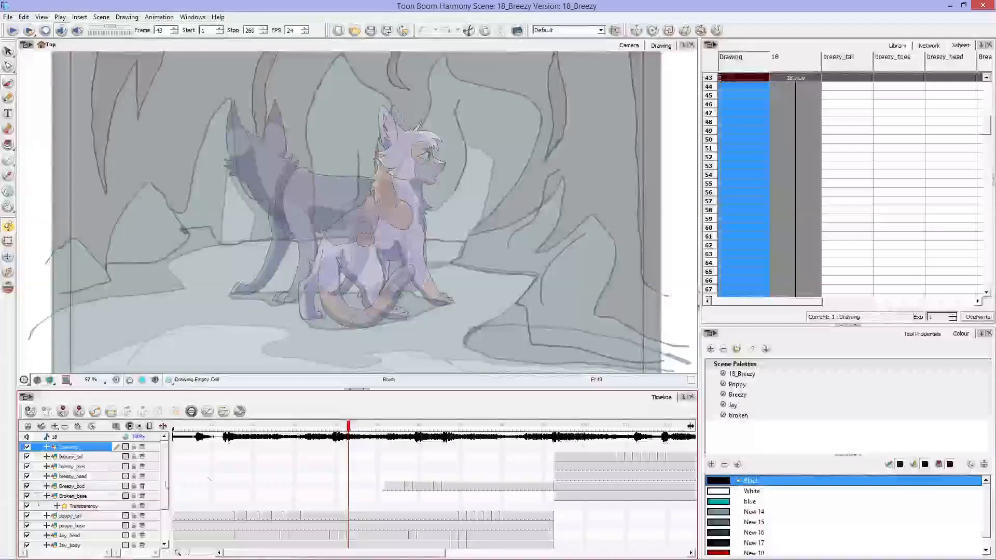
{"action": "left_click", "coordinate": [794, 374]}
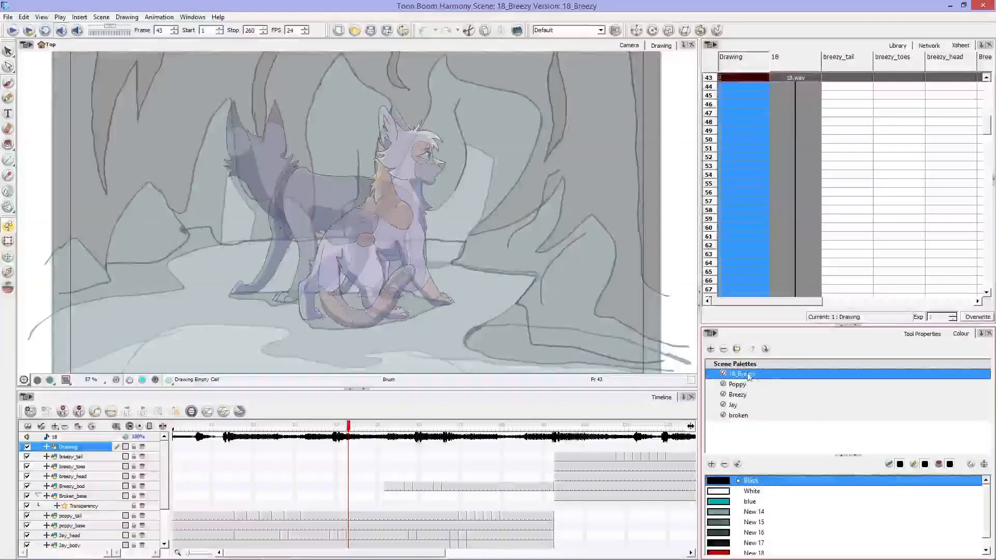
{"action": "left_click", "coordinate": [940, 465]}
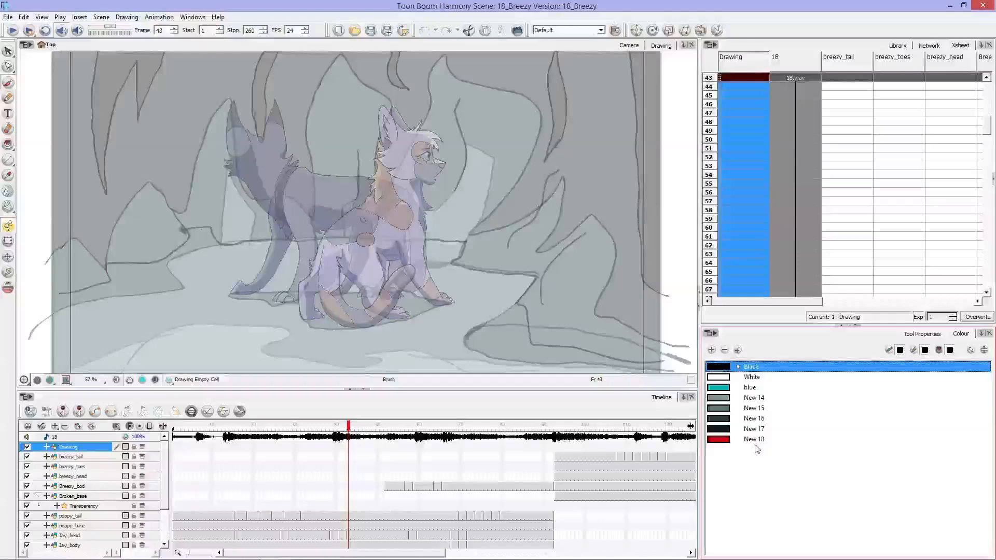
Step: Go to frame 36 and adjust the brightness value of the New 17 background swatch
{"action": "mouse_move", "coordinate": [348, 435]}
{"action": "left_mouse_down"}
{"action": "mouse_move", "coordinate": [251, 438]}
{"action": "mouse_move", "coordinate": [319, 442]}
{"action": "left_mouse_up"}
{"action": "key", "text": "ctrl"}
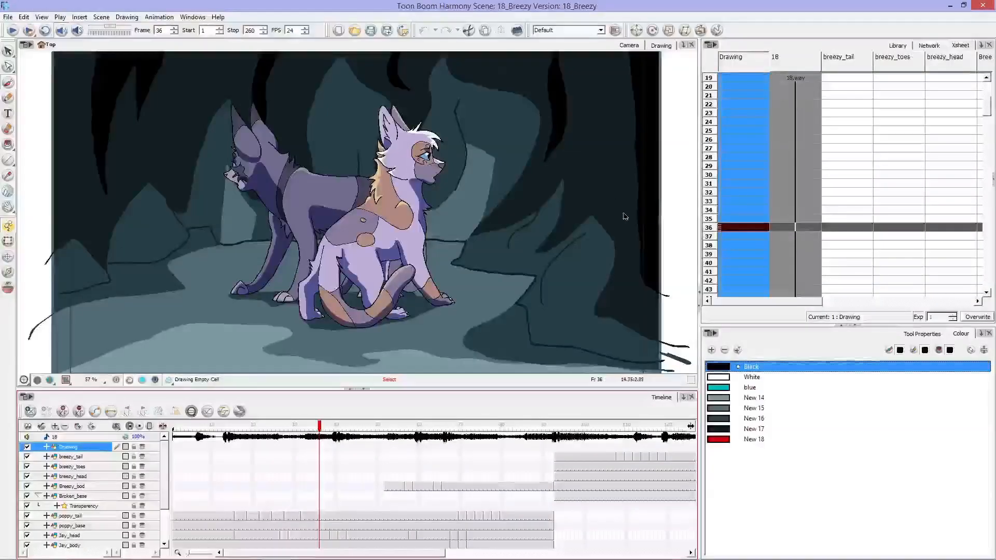
{"action": "double_click", "coordinate": [718, 429]}
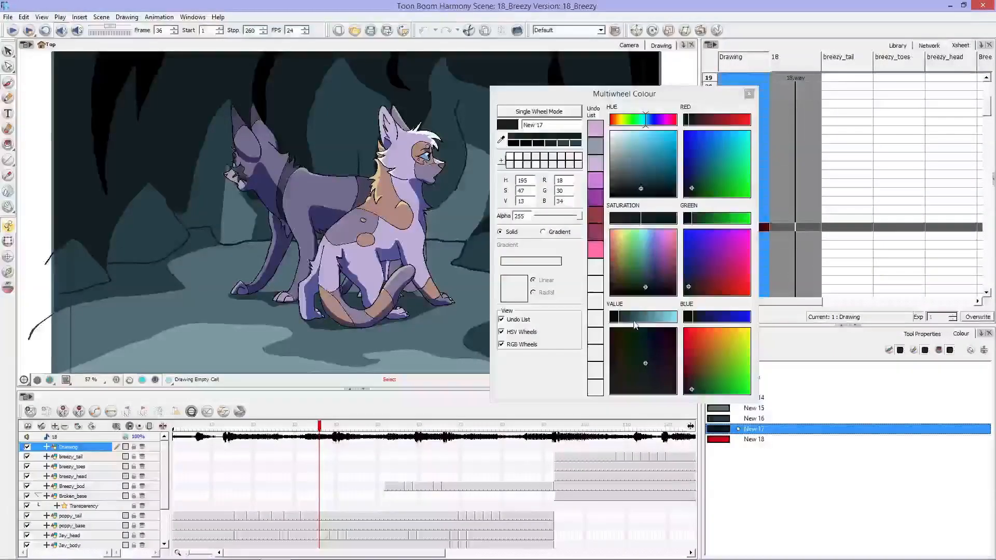
{"action": "mouse_move", "coordinate": [634, 320]}
{"action": "left_mouse_down"}
{"action": "mouse_move", "coordinate": [660, 320]}
{"action": "mouse_move", "coordinate": [620, 323]}
{"action": "left_mouse_up"}
{"action": "left_click", "coordinate": [749, 94]}
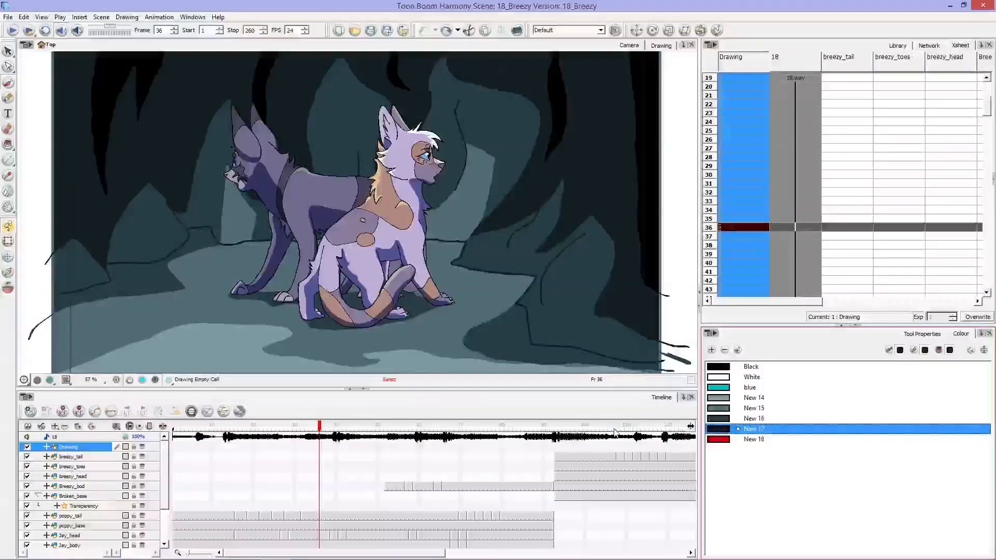
Step: Switch to the Brush tool and show the list of scene palettes again
{"action": "key", "text": "alt+b"}
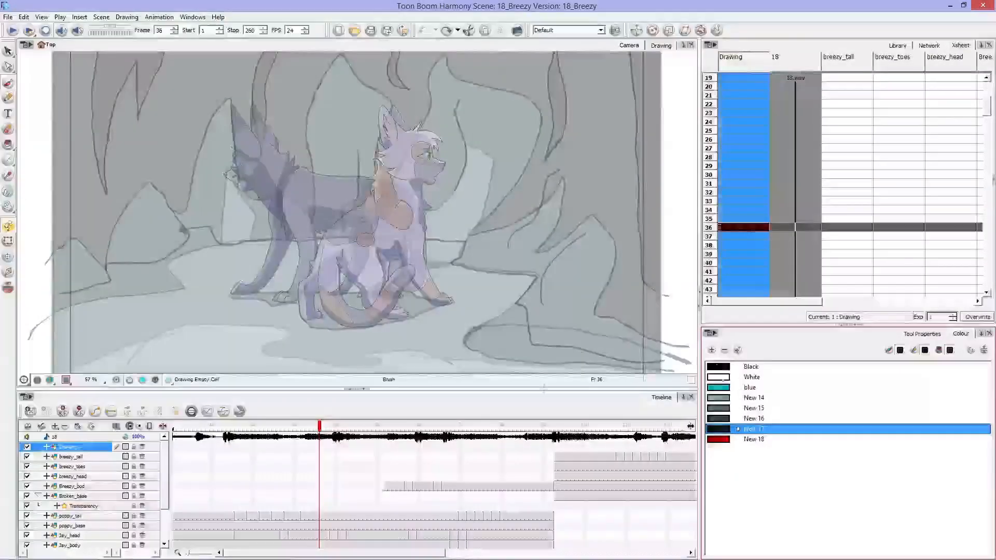
{"action": "left_click", "coordinate": [985, 351]}
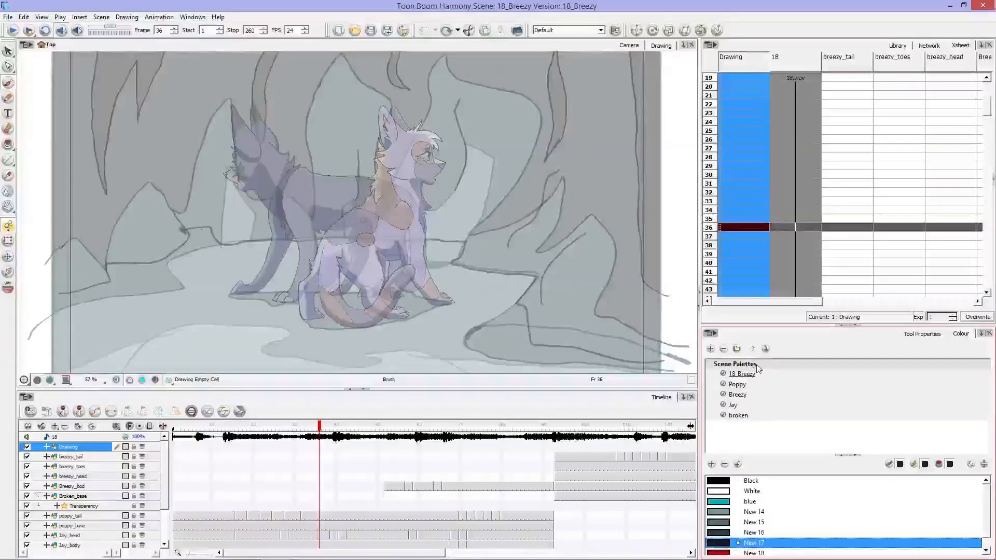
Step: Review the swatches of the Poppy palette in an enlarged swatch list and compare them with those of the 18_Breezy palette
{"action": "left_click", "coordinate": [739, 386]}
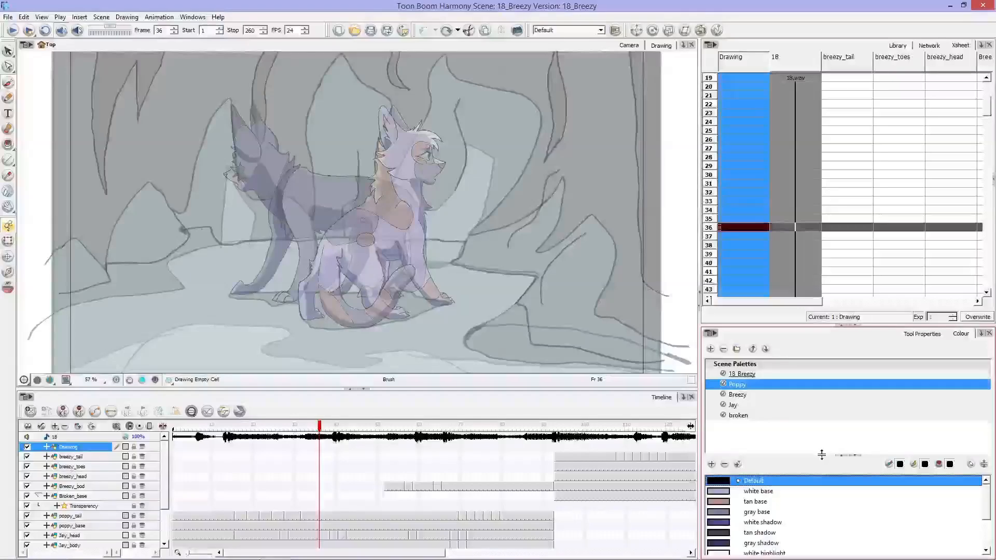
{"action": "left_click_drag", "start_coordinate": [822, 456], "coordinate": [820, 423]}
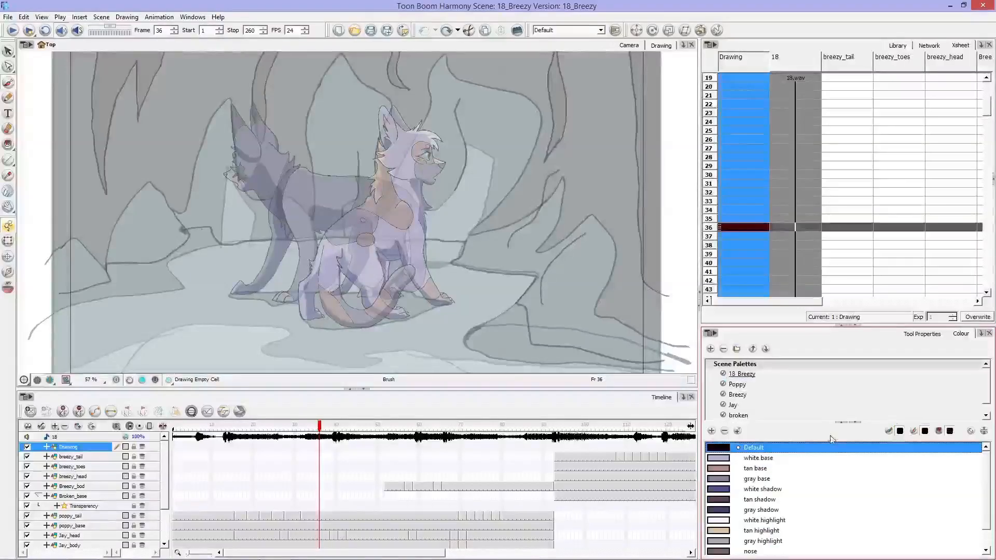
{"action": "left_click", "coordinate": [978, 479]}
{"action": "left_click_drag", "start_coordinate": [986, 466], "coordinate": [988, 501]}
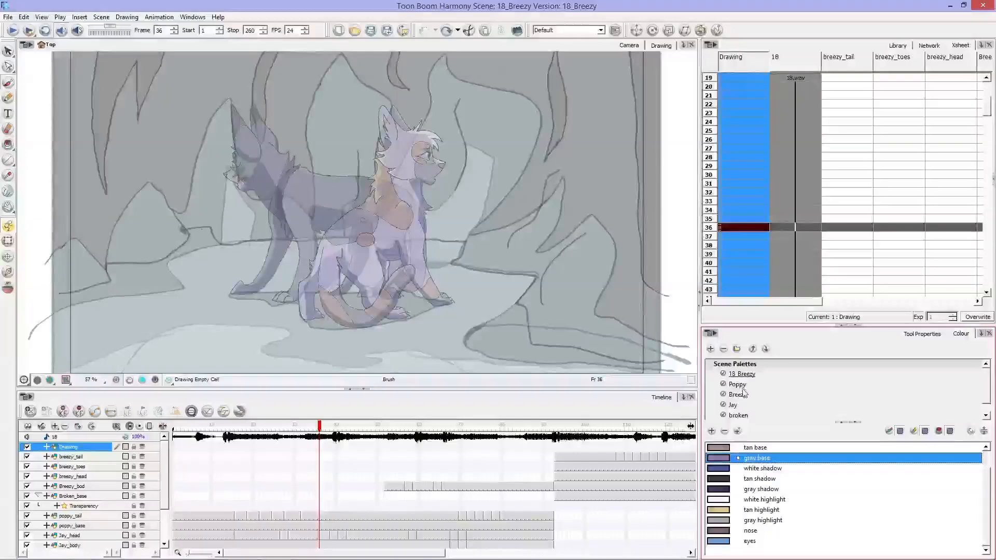
{"action": "left_click", "coordinate": [734, 374]}
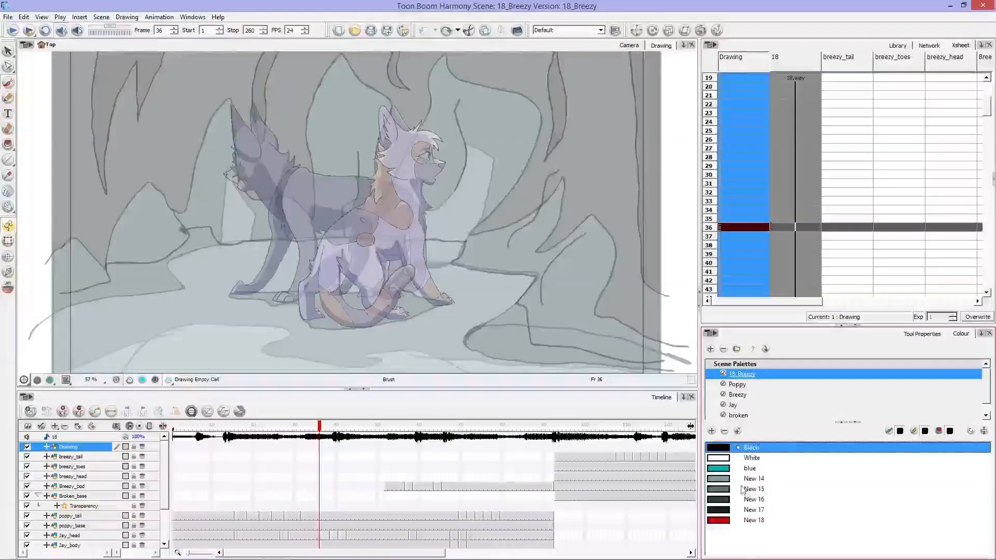
{"action": "mouse_move", "coordinate": [741, 559]}
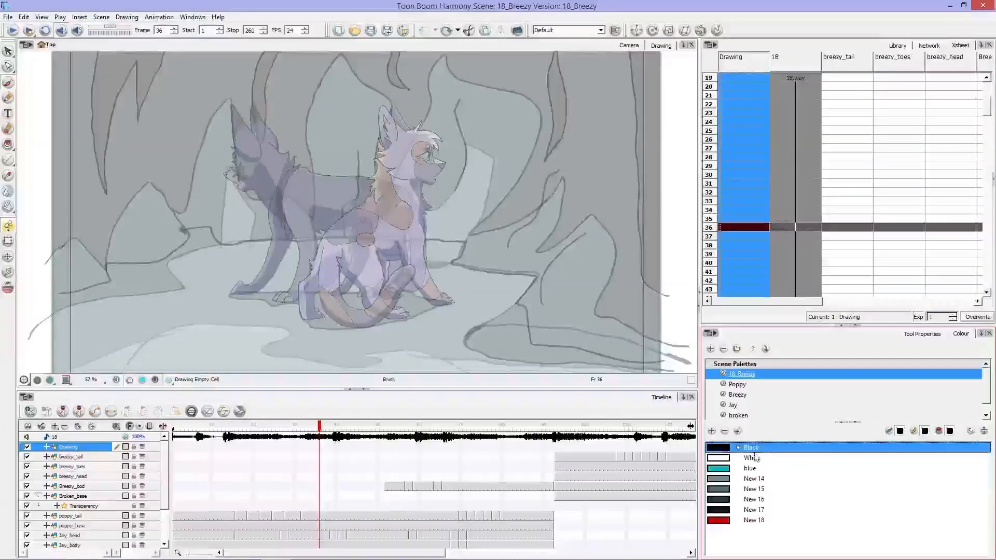
Step: Review the swatches of the Breezy, Jay and broken palettes, and hide the palette list with the broken palette chosen
{"action": "left_click", "coordinate": [738, 392]}
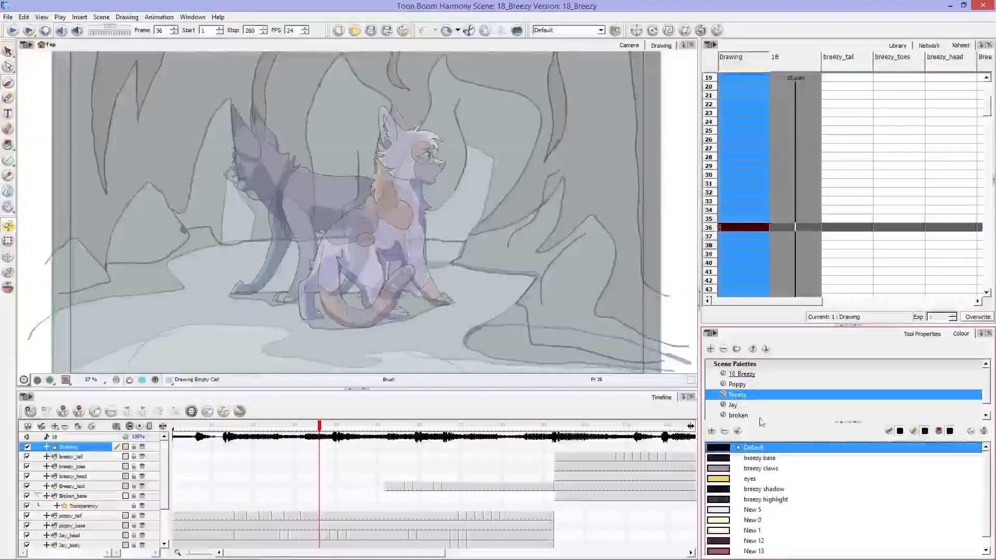
{"action": "left_click", "coordinate": [737, 405]}
{"action": "left_click", "coordinate": [746, 417]}
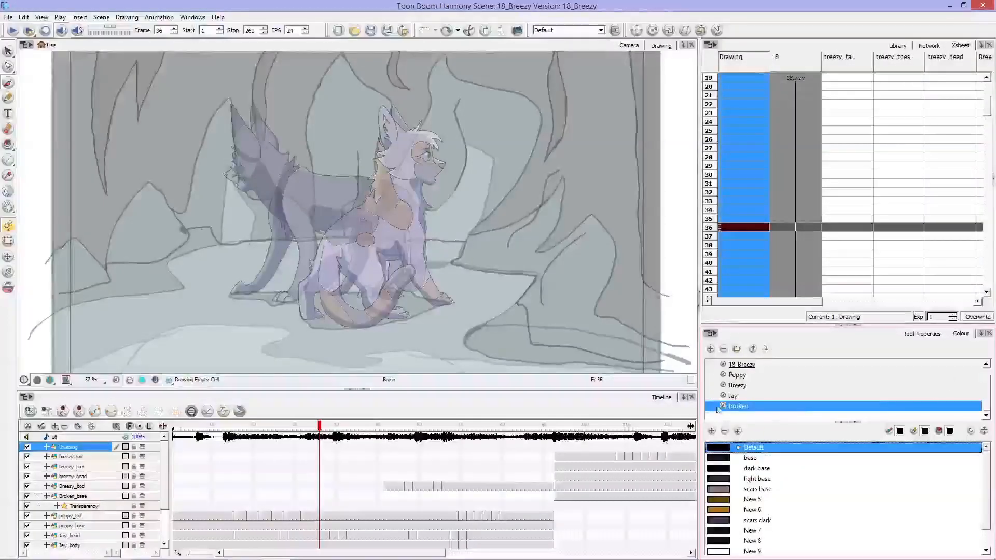
{"action": "mouse_move", "coordinate": [988, 460]}
{"action": "left_mouse_down"}
{"action": "mouse_move", "coordinate": [989, 505]}
{"action": "mouse_move", "coordinate": [988, 451]}
{"action": "left_mouse_up"}
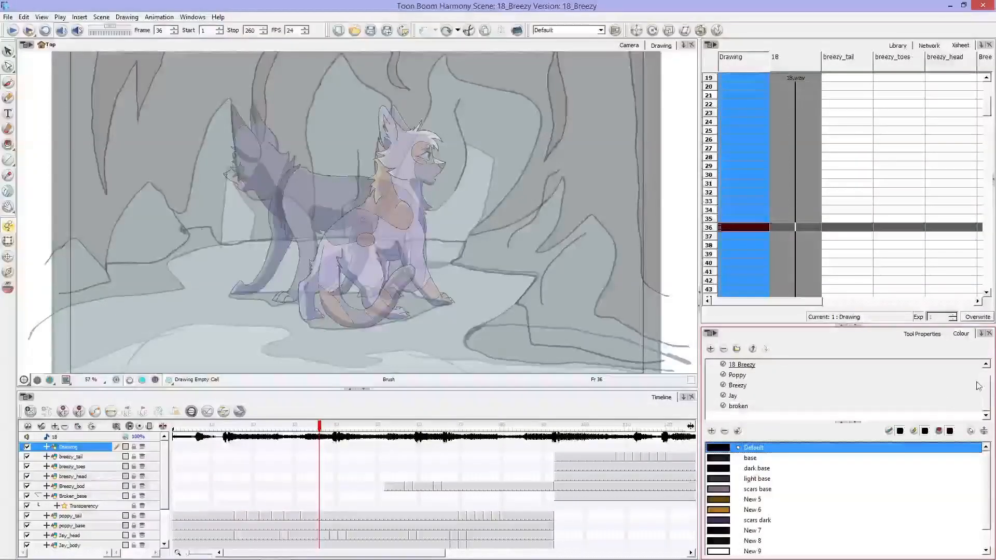
{"action": "left_click_drag", "start_coordinate": [987, 391], "coordinate": [989, 371]}
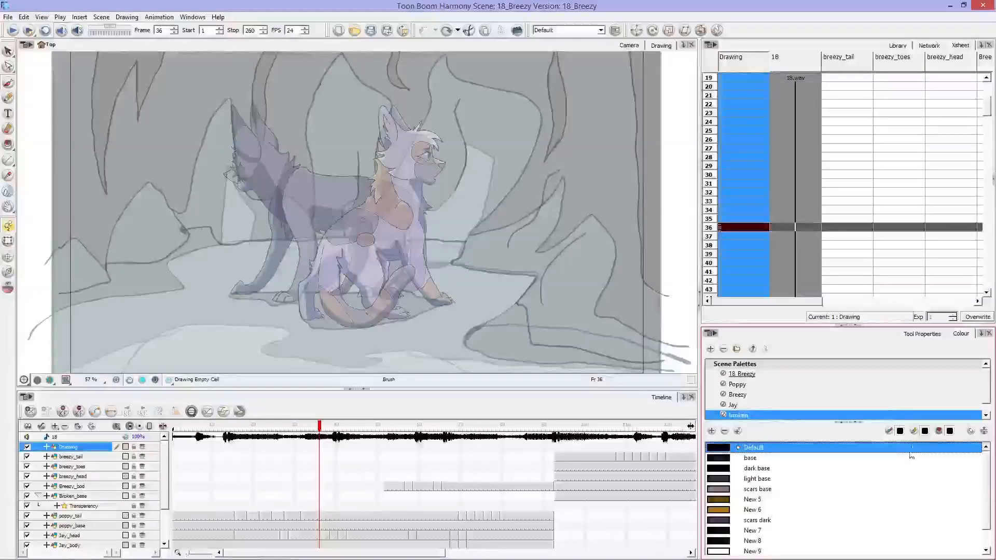
{"action": "left_click", "coordinate": [984, 432]}
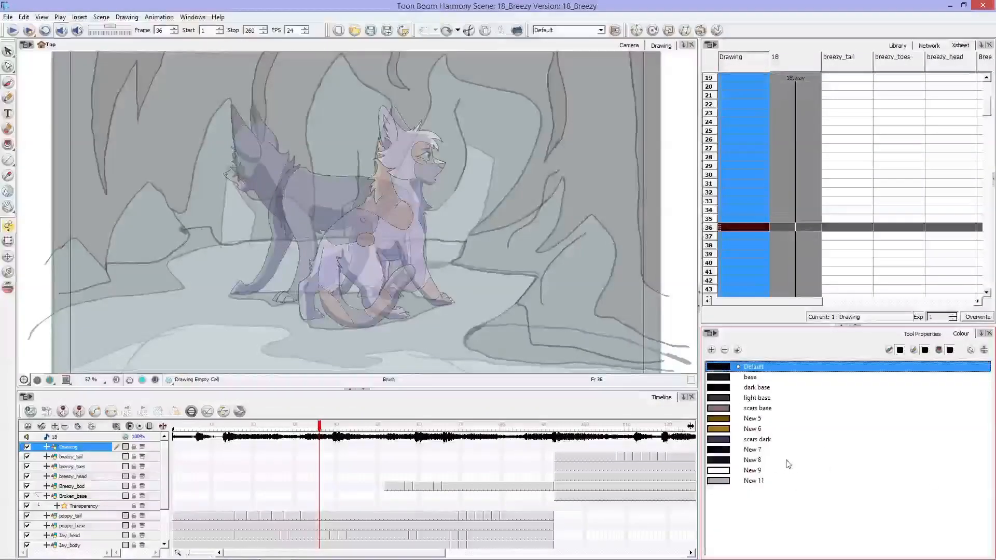
Step: Go to frame 29 on the poppy_tail layer and switch to the Select tool
{"action": "left_click", "coordinate": [290, 516]}
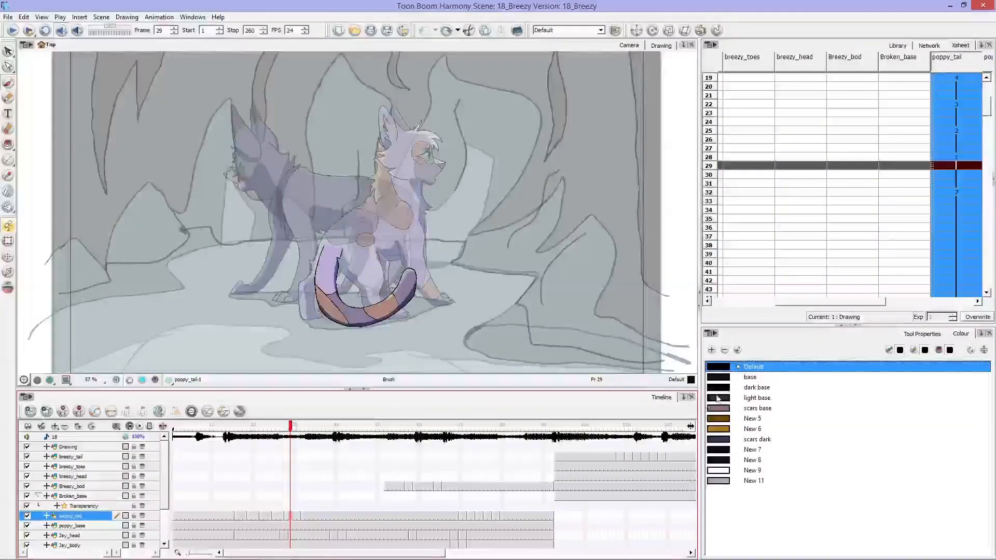
{"action": "left_click", "coordinate": [8, 51]}
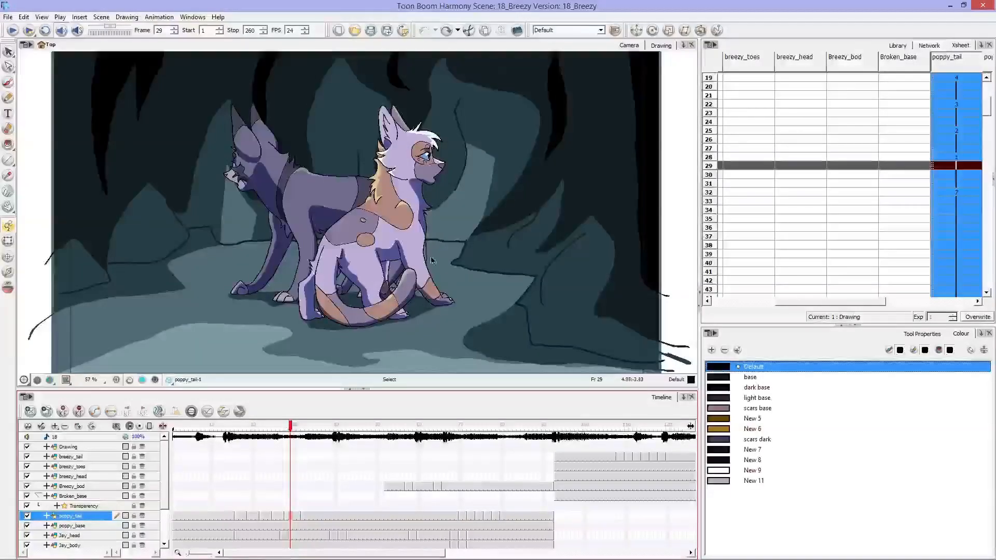
{"action": "left_click", "coordinate": [403, 166]}
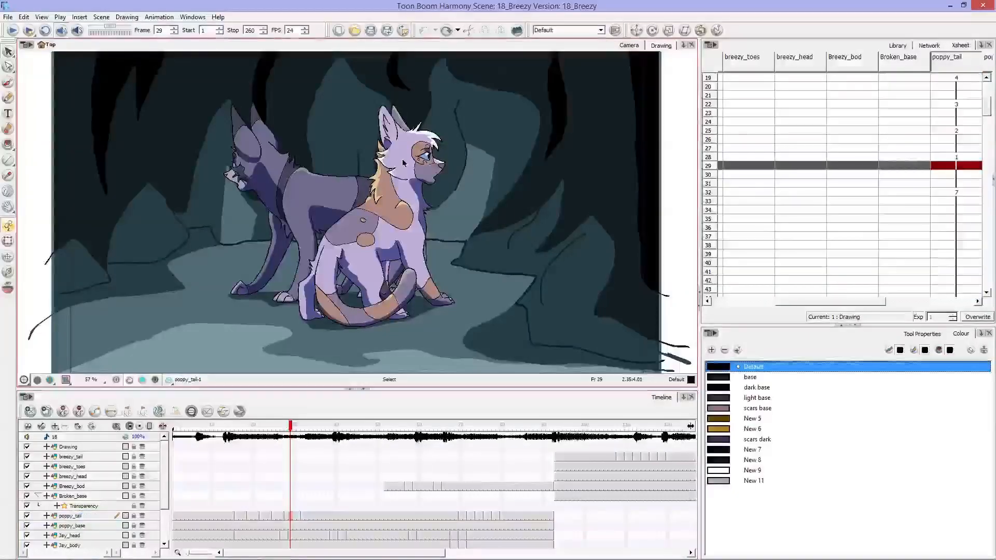
{"action": "left_click", "coordinate": [92, 458]}
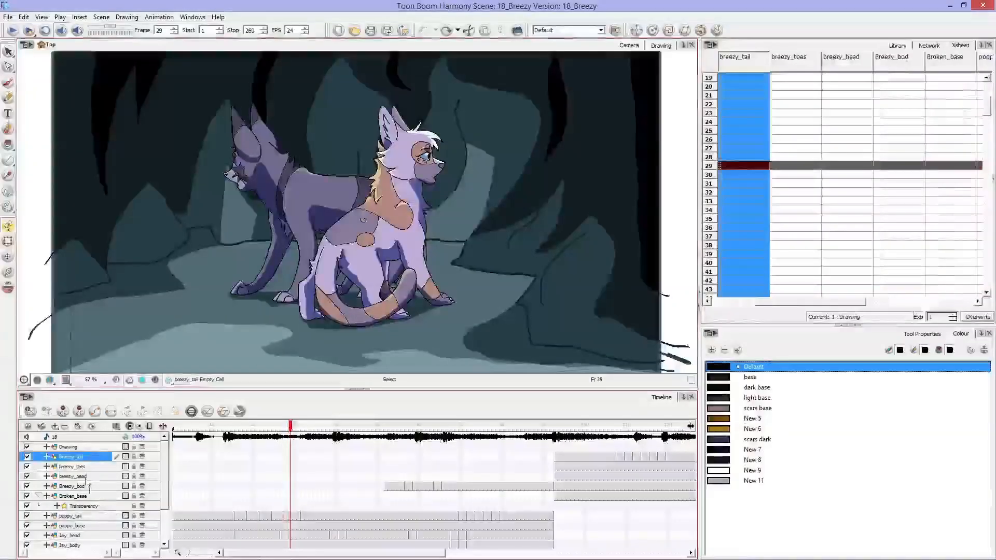
{"action": "left_click", "coordinate": [88, 467]}
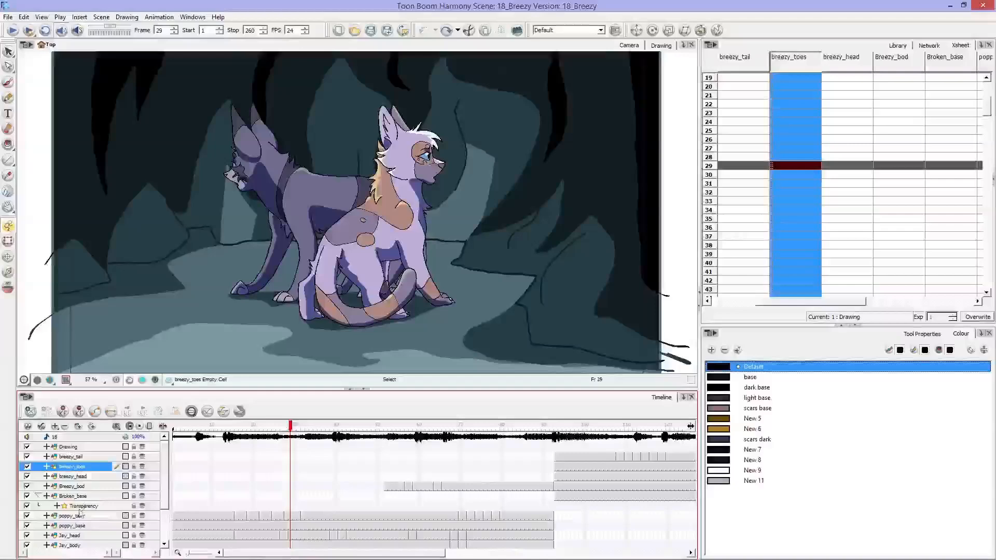
{"action": "left_click", "coordinate": [84, 525]}
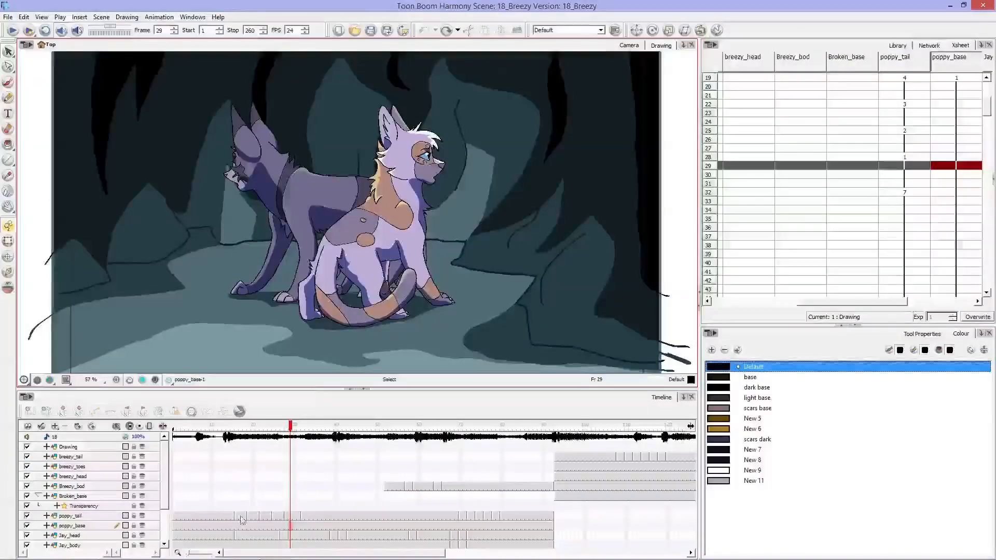
{"action": "left_click", "coordinate": [368, 280]}
{"action": "left_click", "coordinate": [368, 279]}
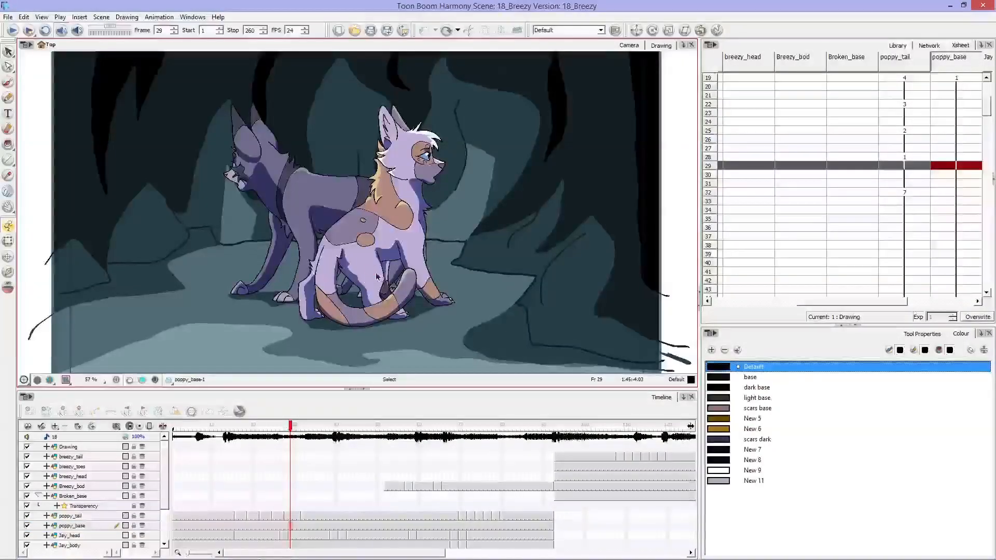
{"action": "scroll", "coordinate": [162, 508], "scroll_direction": "down", "scroll_amount": 2}
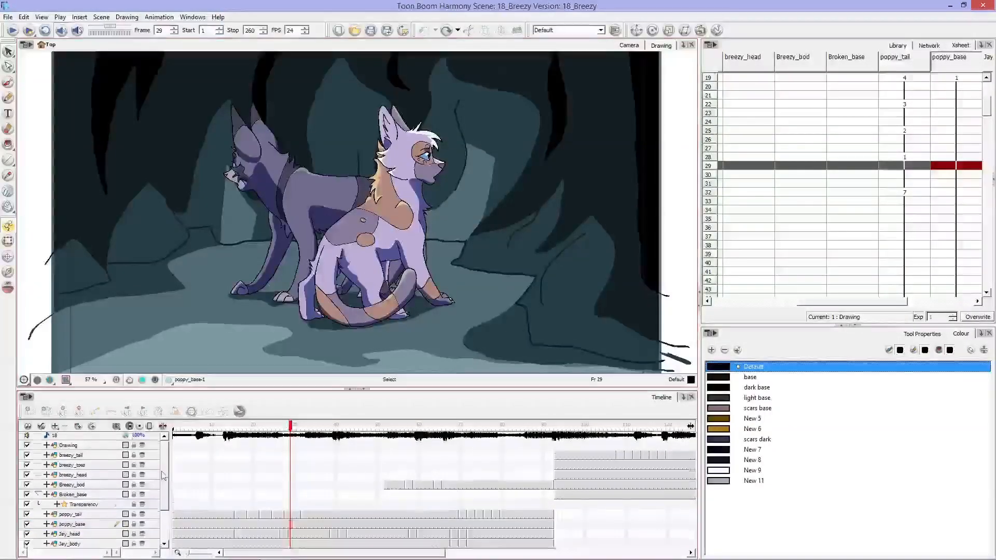
{"action": "left_click_drag", "start_coordinate": [163, 506], "coordinate": [163, 470]}
{"action": "left_click", "coordinate": [82, 449]}
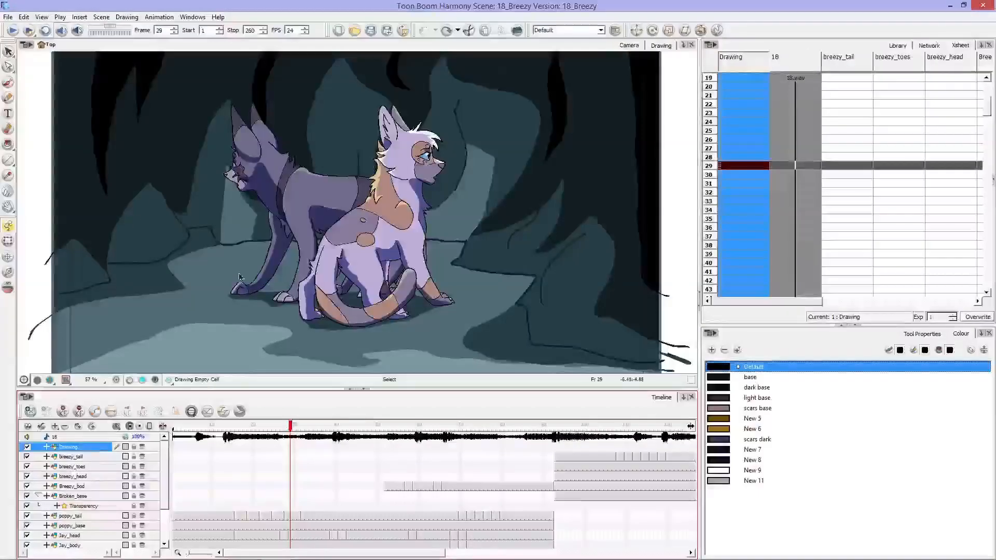
{"action": "left_click", "coordinate": [302, 309]}
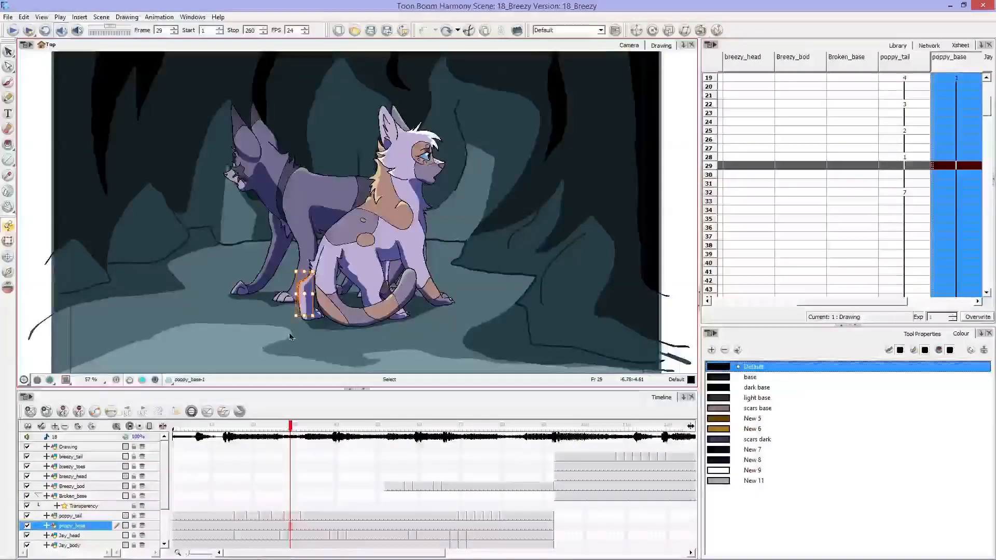
{"action": "left_click_drag", "start_coordinate": [226, 352], "coordinate": [429, 182]}
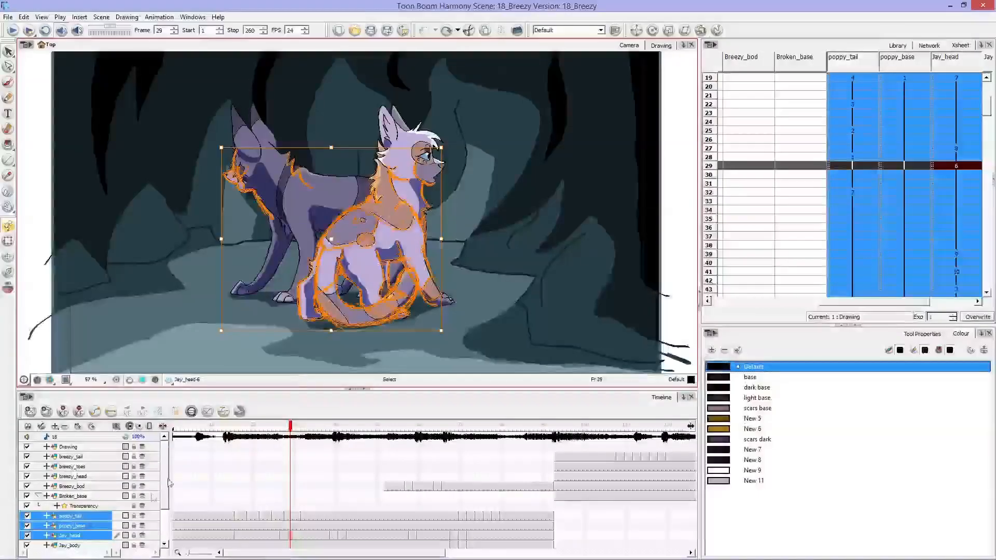
{"action": "left_click", "coordinate": [99, 496]}
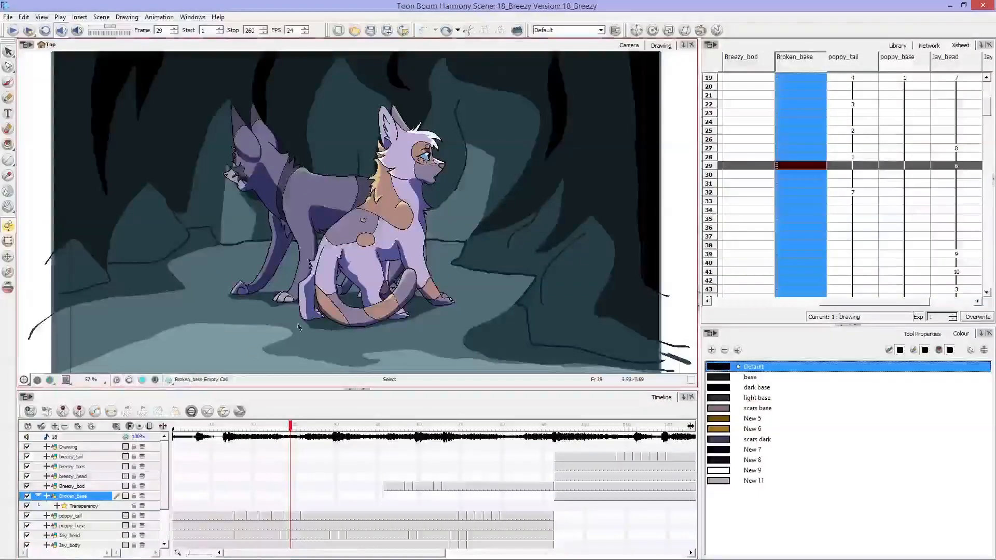
Step: Try recolouring the seated cat's light body fill on poppy_base with the New 5 swatch, and undo the recolouring
{"action": "left_click", "coordinate": [367, 275]}
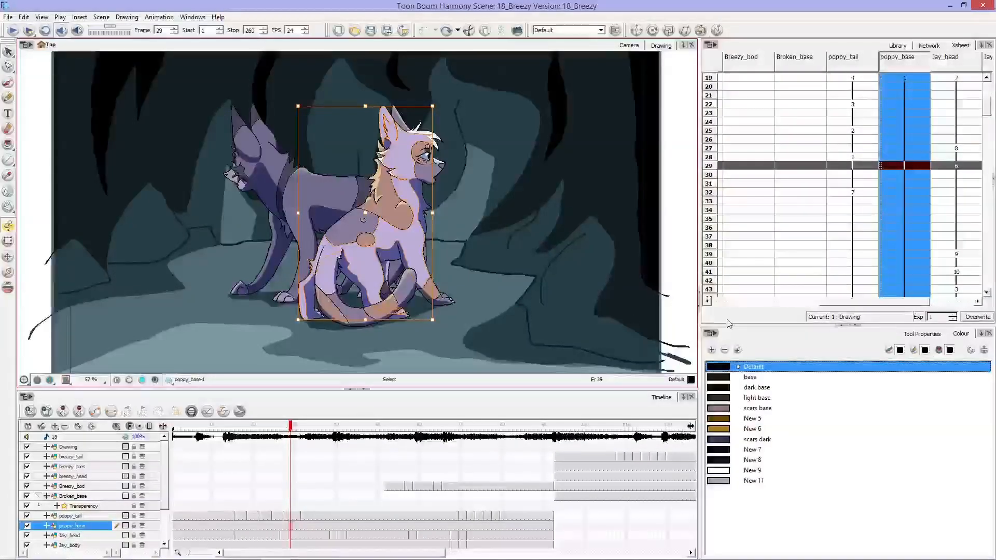
{"action": "left_click", "coordinate": [752, 419]}
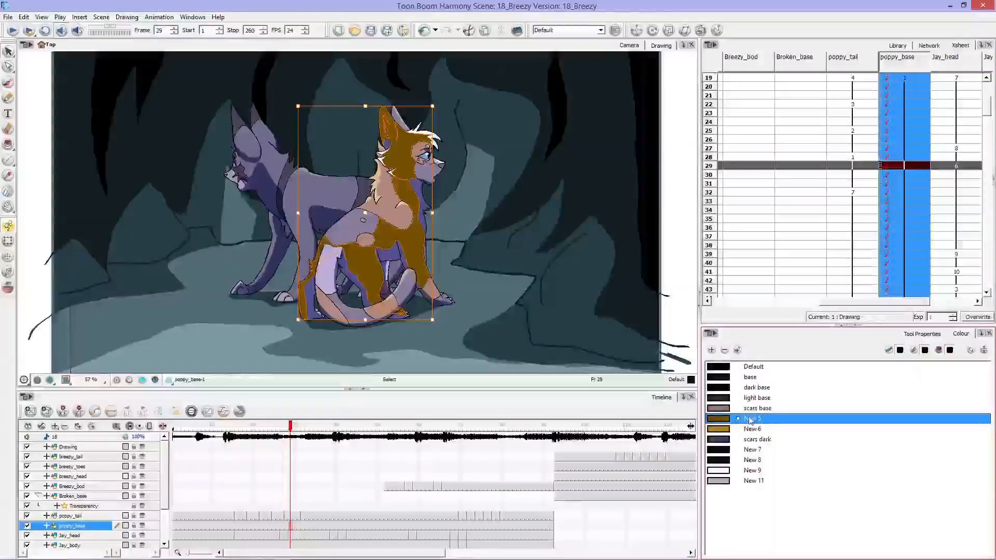
{"action": "left_click", "coordinate": [680, 290]}
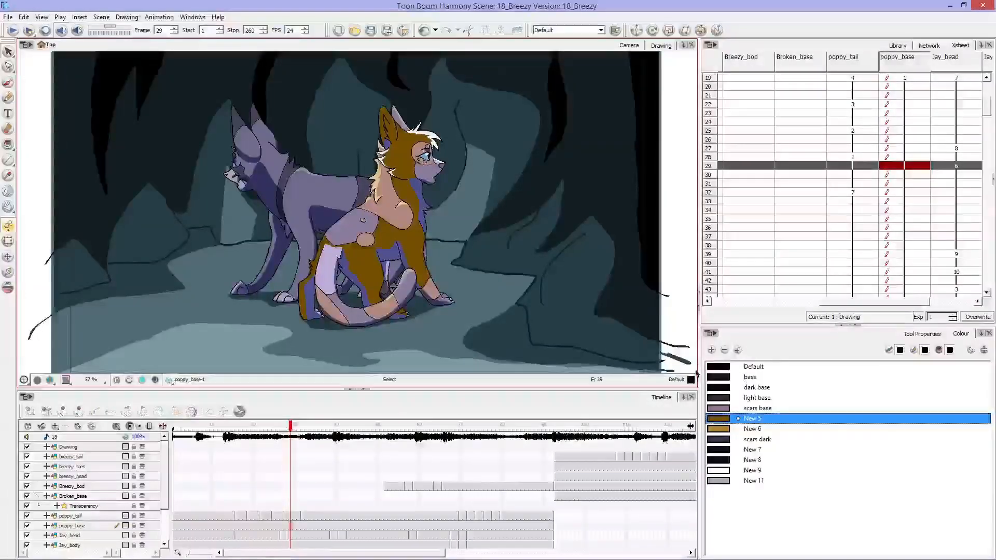
{"action": "key", "text": "ctrl+z"}
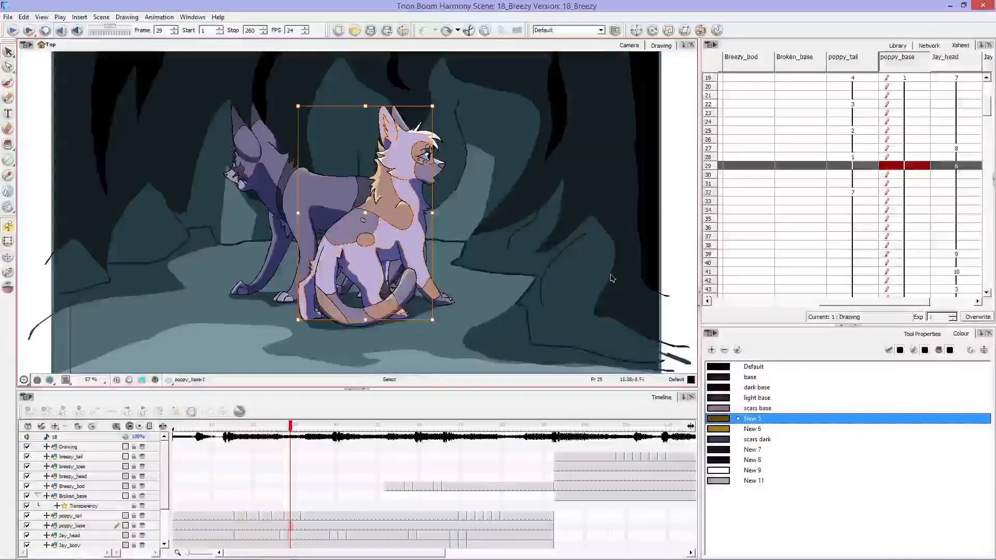
Step: Switch to the Brush tool on the poppy_base drawing and toggle its Draw Behind option
{"action": "left_click", "coordinate": [923, 334]}
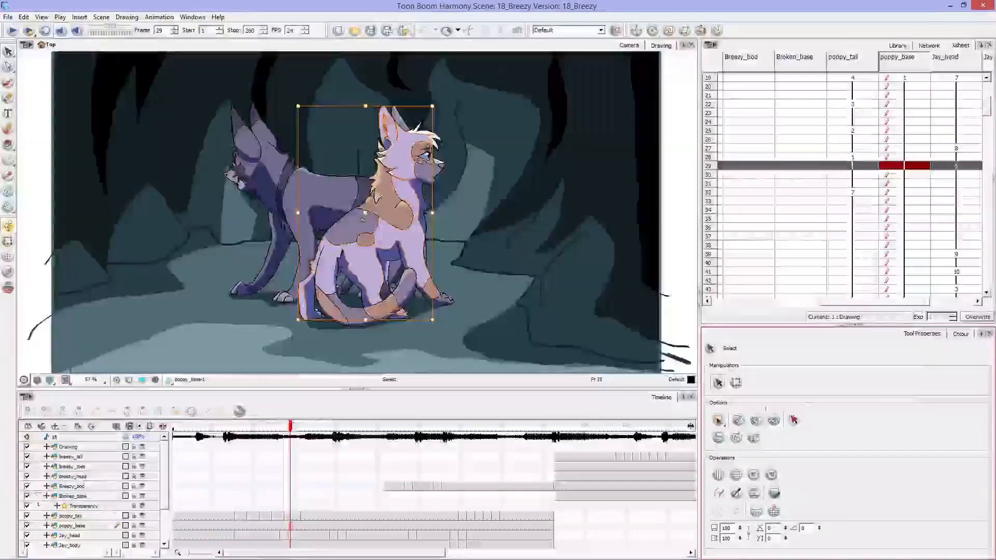
{"action": "left_click", "coordinate": [8, 82]}
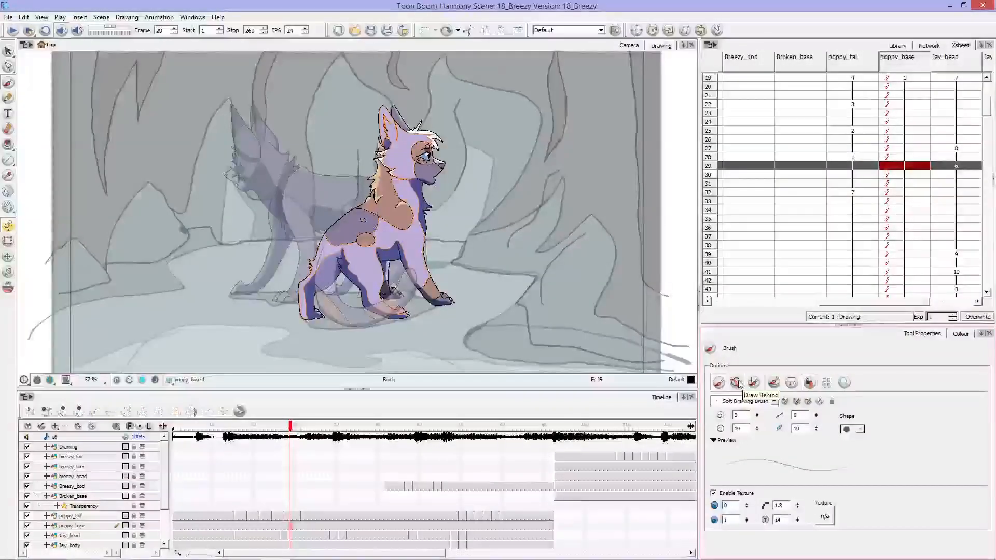
{"action": "left_click", "coordinate": [737, 383]}
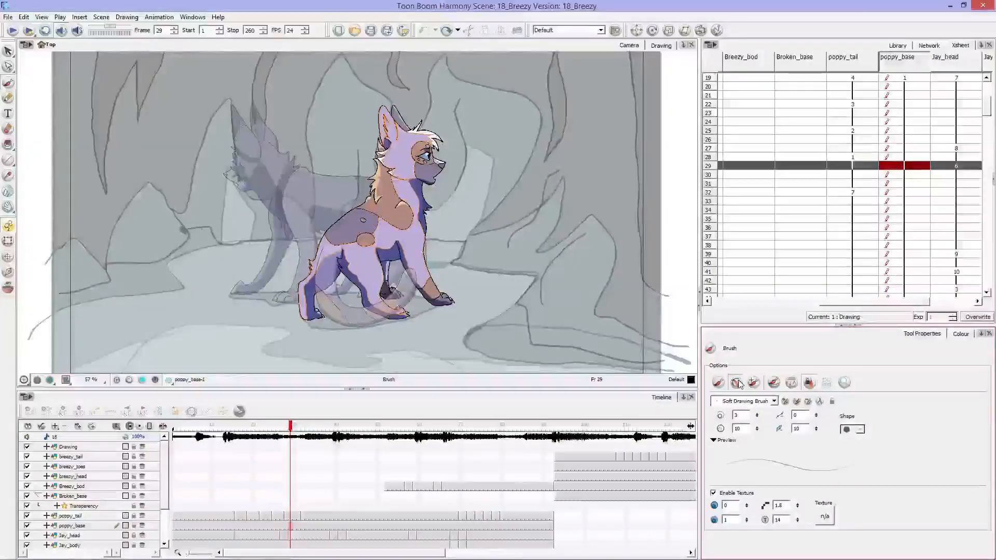
Step: Show the palette list, choose the red New 18 swatch of the 18_Breezy palette, and dab the brush once outside the scene frame
{"action": "left_click", "coordinate": [962, 334]}
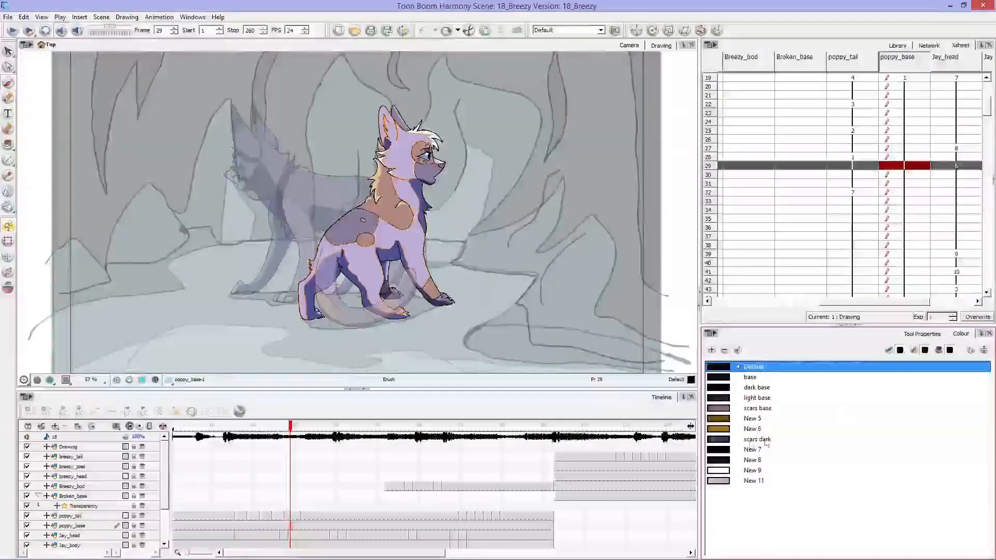
{"action": "left_click", "coordinate": [984, 351]}
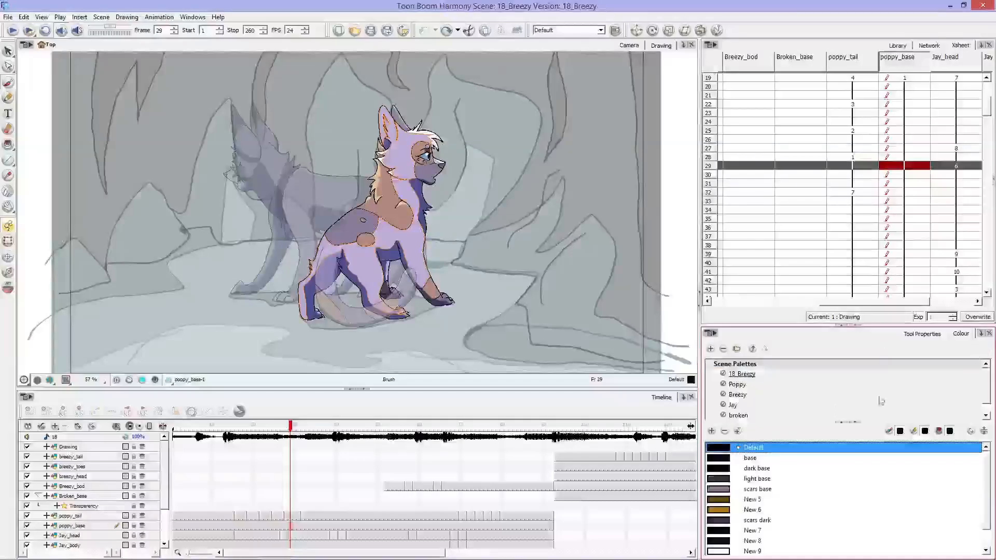
{"action": "left_click", "coordinate": [749, 375]}
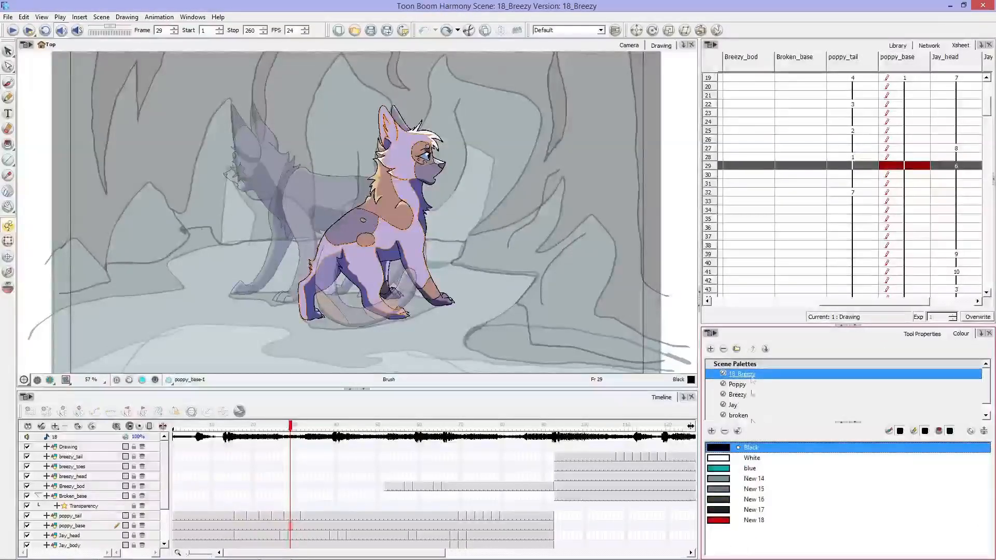
{"action": "left_click", "coordinate": [759, 522]}
{"action": "left_click", "coordinate": [677, 198]}
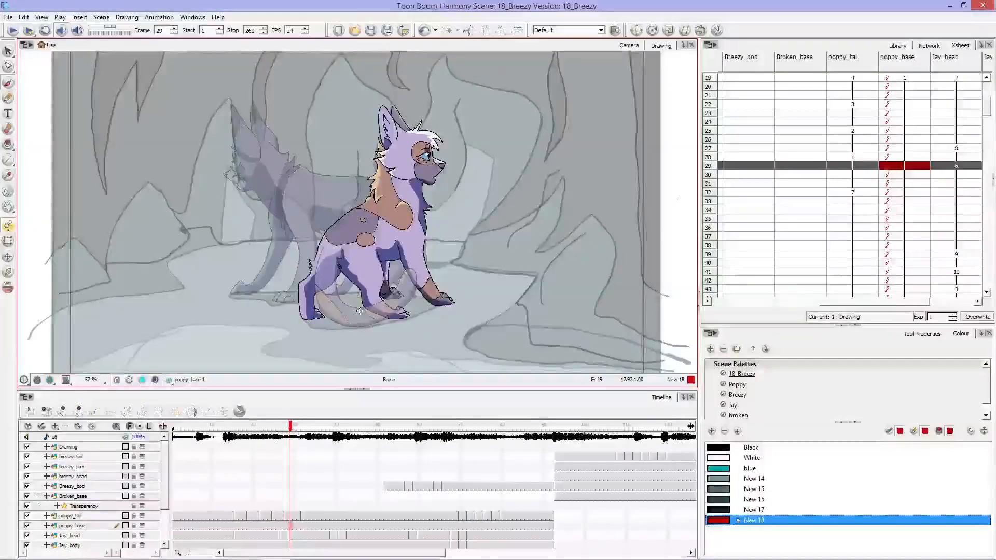
Step: Show the Brush tool's properties and pick the Big Brush preset
{"action": "left_click", "coordinate": [922, 334]}
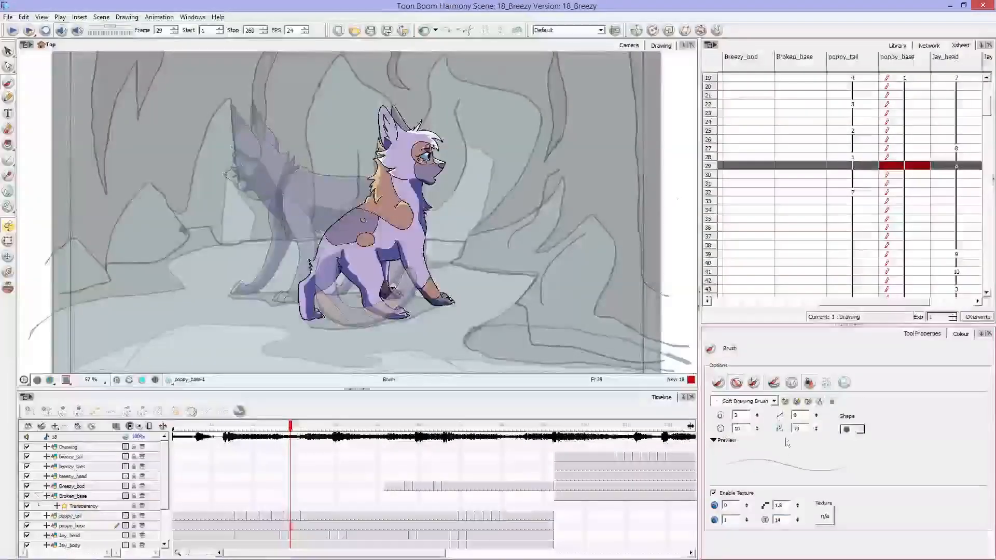
{"action": "left_click", "coordinate": [773, 402]}
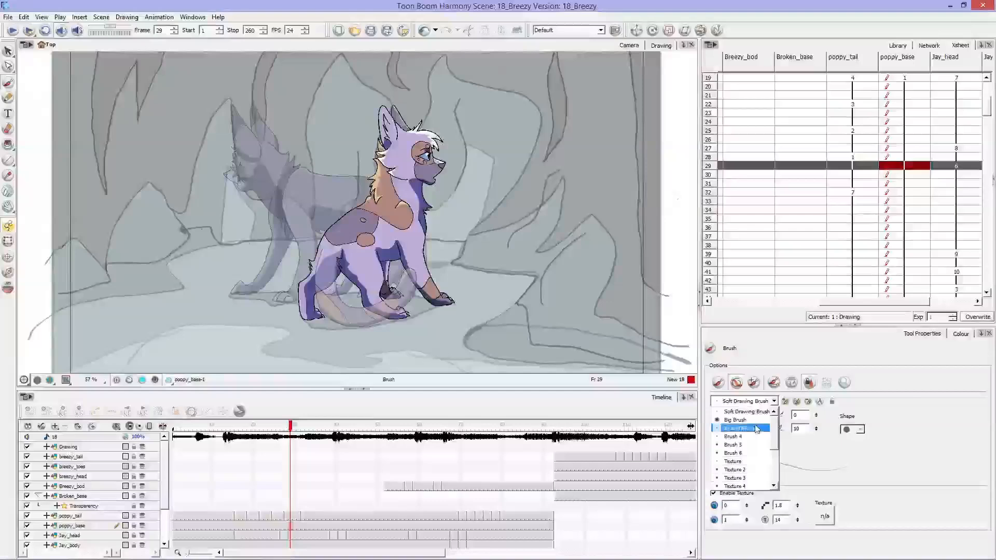
{"action": "left_click", "coordinate": [735, 420]}
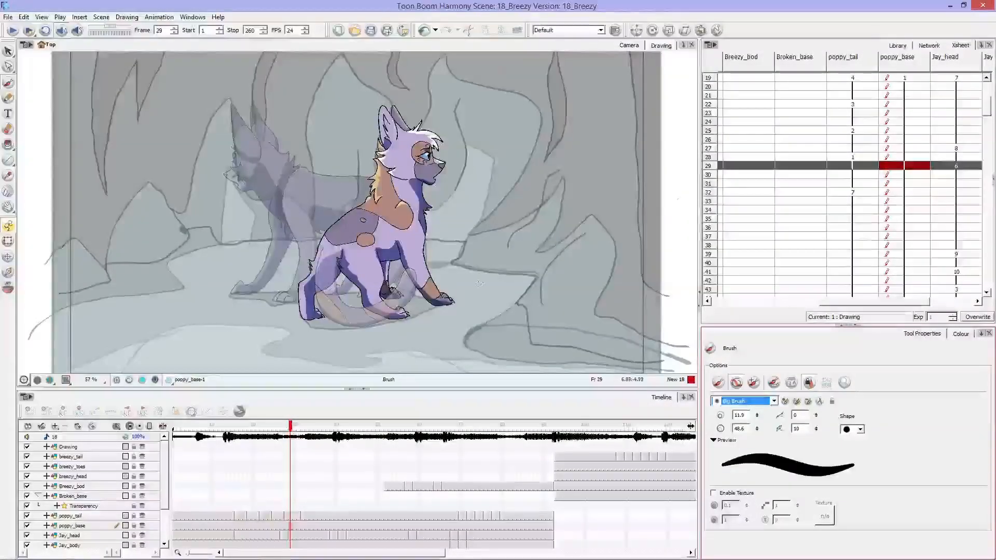
Step: With Draw Behind active, scribble thick red strokes across the seated cat's head, neck and chest on the poppy_base drawing
{"action": "left_click_drag", "start_coordinate": [349, 147], "coordinate": [472, 233]}
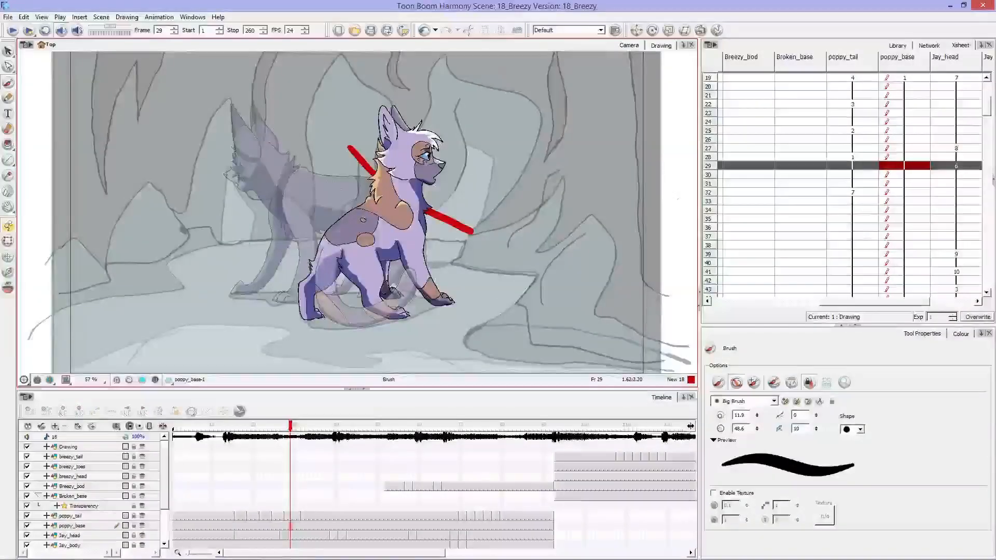
{"action": "mouse_move", "coordinate": [332, 156]}
{"action": "left_mouse_down"}
{"action": "mouse_move", "coordinate": [441, 243]}
{"action": "mouse_move", "coordinate": [363, 166]}
{"action": "mouse_move", "coordinate": [451, 229]}
{"action": "mouse_move", "coordinate": [429, 198]}
{"action": "left_mouse_up"}
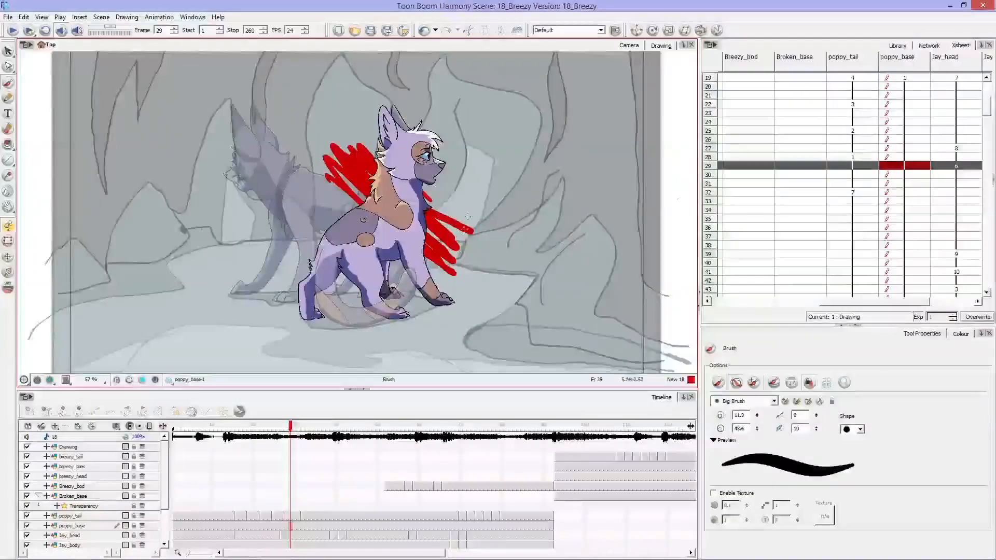
{"action": "mouse_move", "coordinate": [355, 179]}
{"action": "left_mouse_down"}
{"action": "mouse_move", "coordinate": [446, 260]}
{"action": "mouse_move", "coordinate": [353, 119]}
{"action": "mouse_move", "coordinate": [441, 218]}
{"action": "mouse_move", "coordinate": [395, 130]}
{"action": "mouse_move", "coordinate": [411, 92]}
{"action": "mouse_move", "coordinate": [457, 180]}
{"action": "left_mouse_up"}
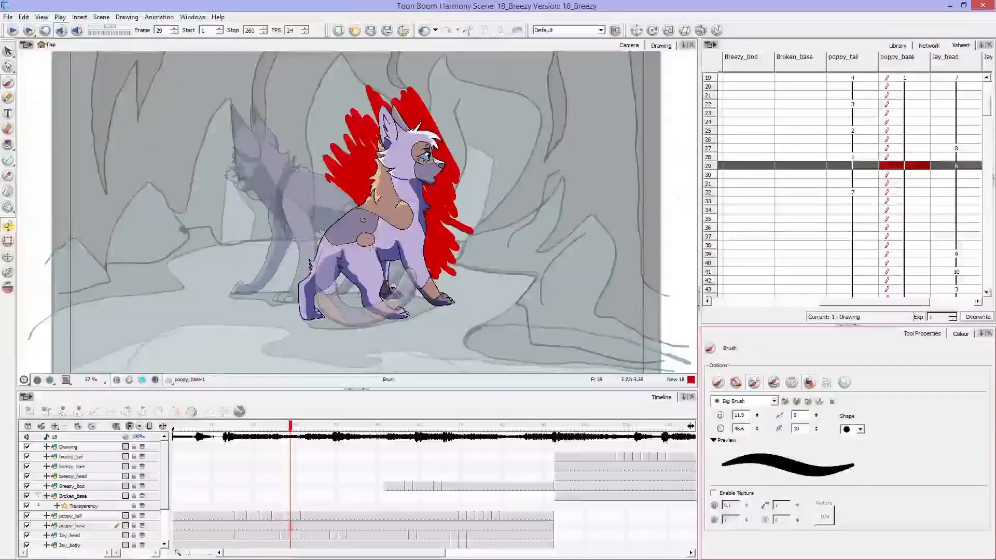
Step: Switch the brush from Draw Behind to Repaint Brush mode and scribble red over the seated cat's back and hind legs
{"action": "mouse_move", "coordinate": [355, 213]}
{"action": "left_mouse_down"}
{"action": "mouse_move", "coordinate": [407, 284]}
{"action": "mouse_move", "coordinate": [395, 268]}
{"action": "mouse_move", "coordinate": [392, 285]}
{"action": "mouse_move", "coordinate": [350, 237]}
{"action": "mouse_move", "coordinate": [402, 301]}
{"action": "mouse_move", "coordinate": [345, 243]}
{"action": "mouse_move", "coordinate": [382, 311]}
{"action": "mouse_move", "coordinate": [305, 237]}
{"action": "mouse_move", "coordinate": [369, 342]}
{"action": "mouse_move", "coordinate": [314, 310]}
{"action": "mouse_move", "coordinate": [258, 251]}
{"action": "mouse_move", "coordinate": [326, 339]}
{"action": "mouse_move", "coordinate": [284, 297]}
{"action": "mouse_move", "coordinate": [262, 292]}
{"action": "left_mouse_up"}
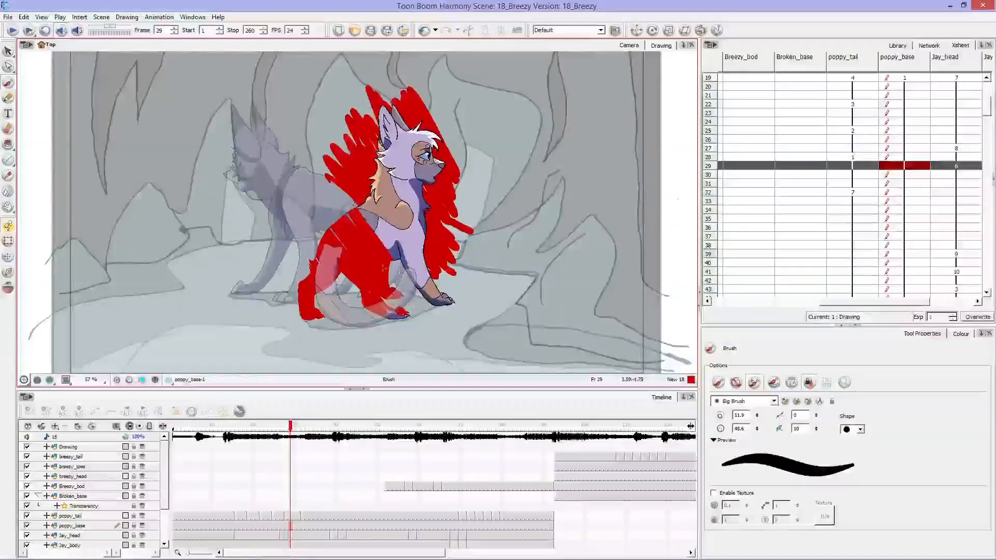
{"action": "mouse_move", "coordinate": [296, 241]}
{"action": "left_mouse_down"}
{"action": "mouse_move", "coordinate": [333, 293]}
{"action": "mouse_move", "coordinate": [293, 214]}
{"action": "mouse_move", "coordinate": [346, 284]}
{"action": "mouse_move", "coordinate": [330, 239]}
{"action": "mouse_move", "coordinate": [343, 244]}
{"action": "mouse_move", "coordinate": [344, 231]}
{"action": "mouse_move", "coordinate": [358, 254]}
{"action": "mouse_move", "coordinate": [357, 223]}
{"action": "left_mouse_up"}
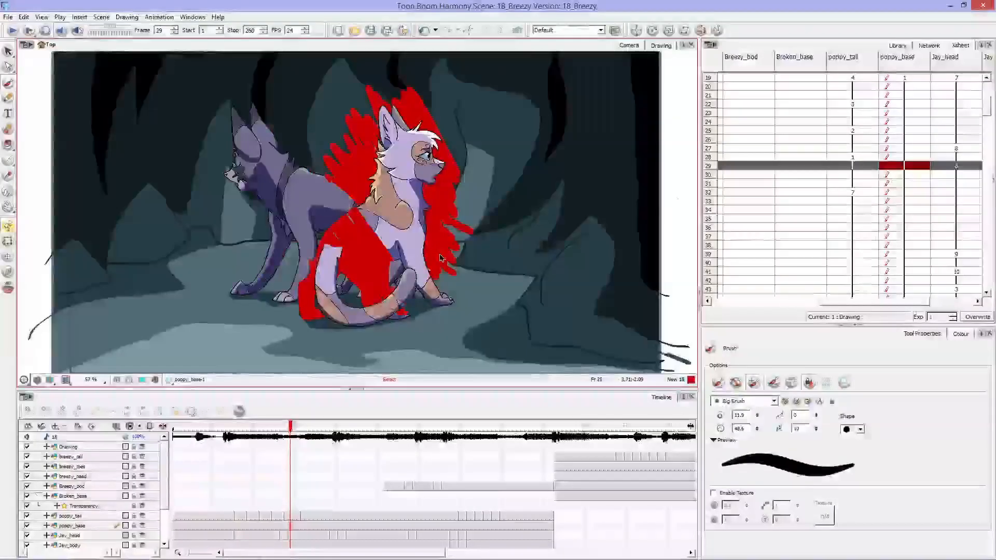
Step: Undo all the red test strokes on the poppy_base drawing
{"action": "key", "text": "ctrl+z"}
{"action": "key", "text": "ctrl+z"}
{"action": "key", "text": "ctrl+z"}
{"action": "key", "text": "ctrl+z"}
{"action": "key", "text": "ctrl+z"}
{"action": "key", "text": "ctrl+z"}
{"action": "key", "text": "ctrl+z"}
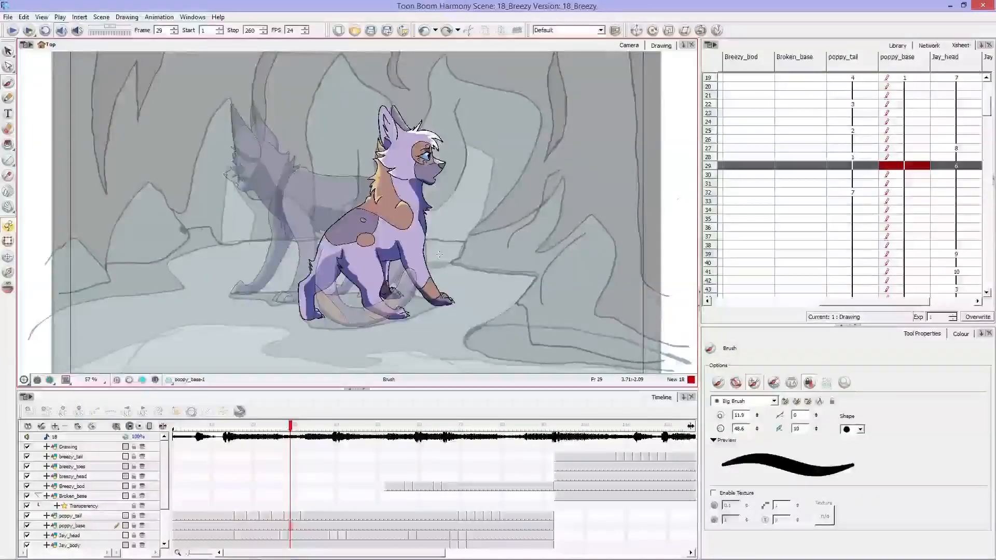
Step: Bring back the scene palette list with the 18_Breezy swatches
{"action": "left_click", "coordinate": [960, 334]}
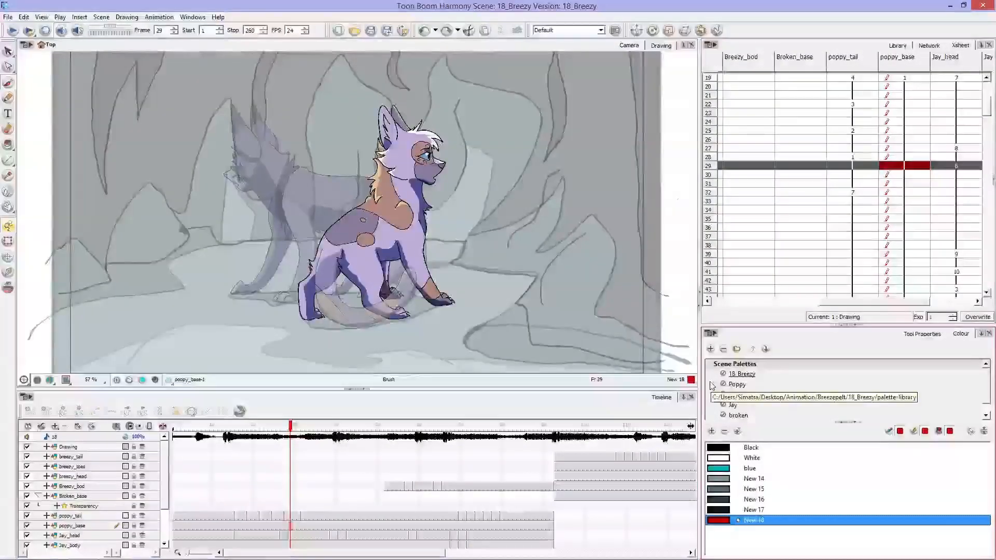